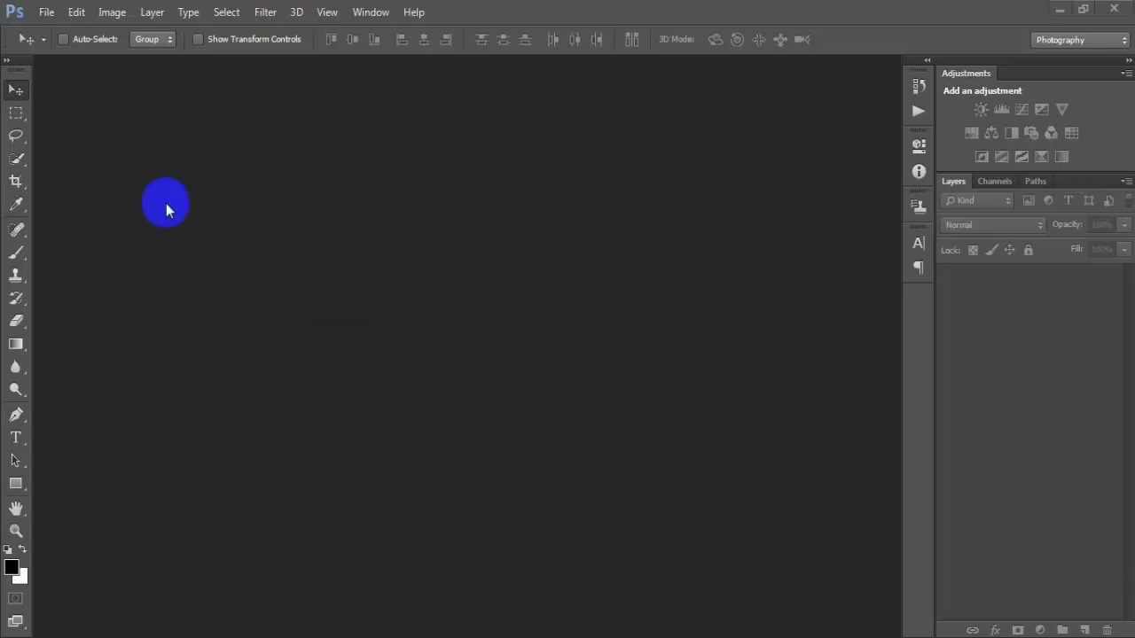
- Open 0000 1.jpg, dock its window, and duplicate the Background into Layer 1
click(46, 11)
click(53, 41)
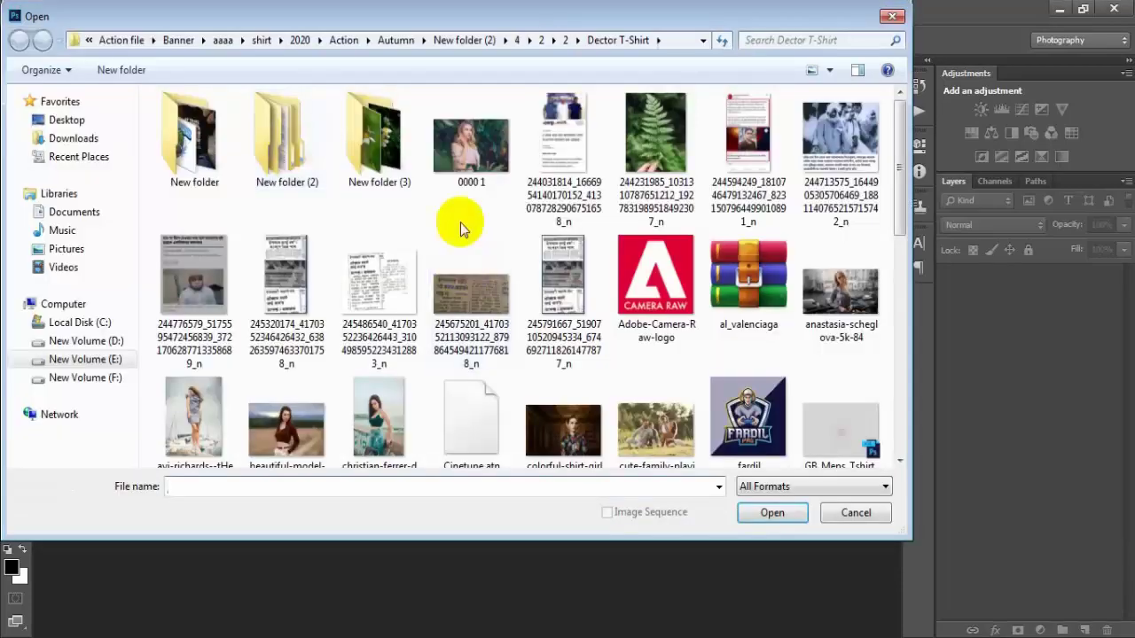
click(470, 145)
click(771, 514)
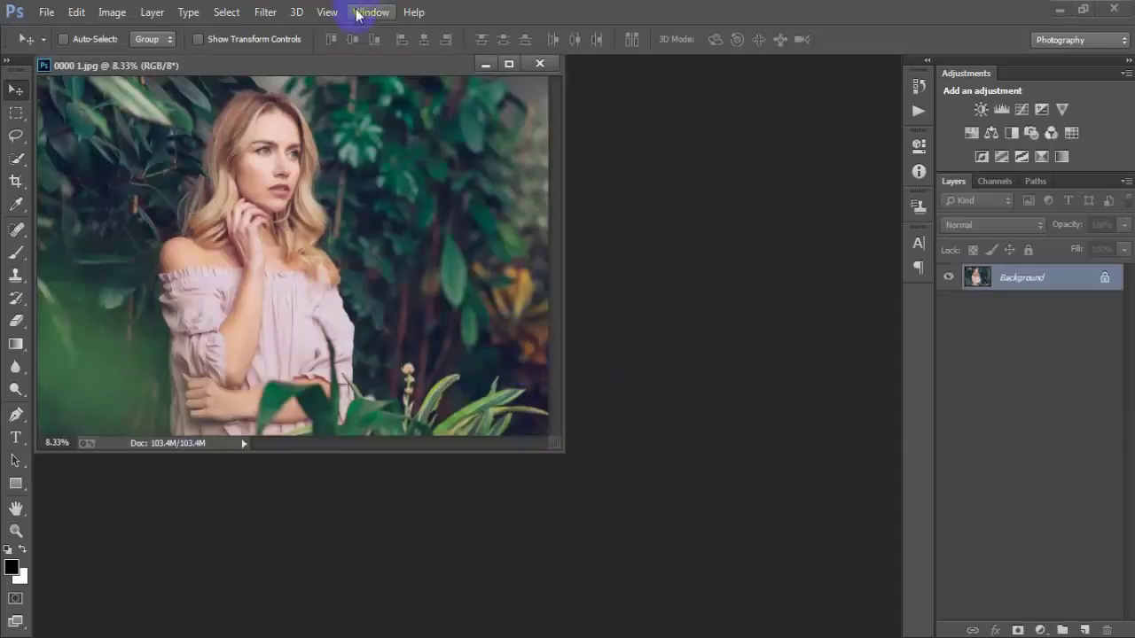
mouse_move(362, 60)
mouse_down()
mouse_move(427, 83)
mouse_move(463, 271)
mouse_up()
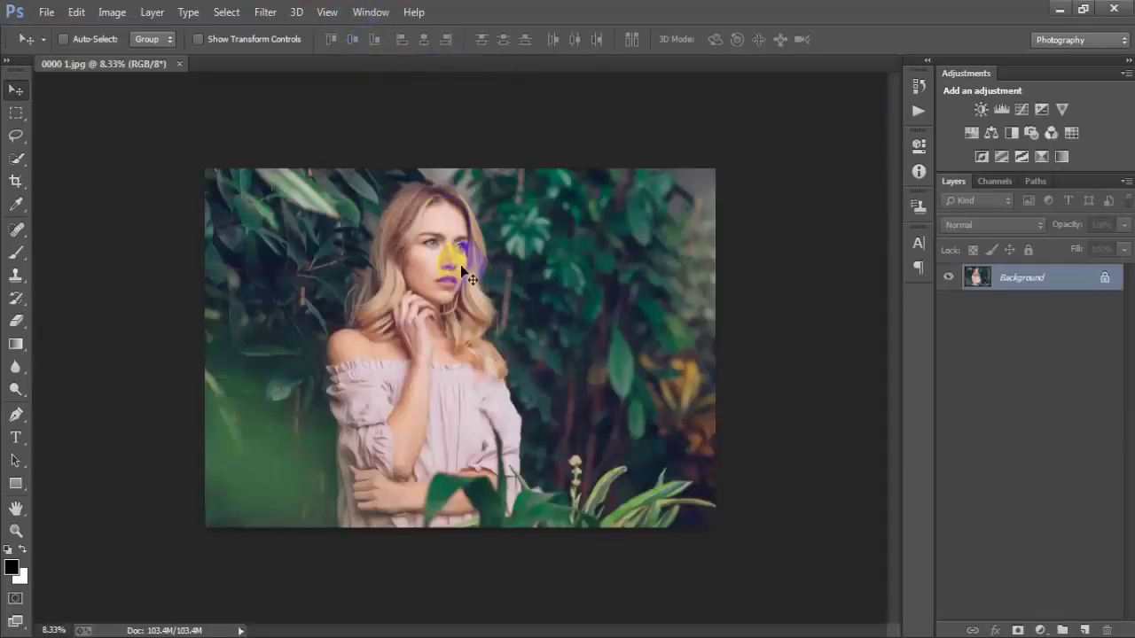
key(ctrl+j)
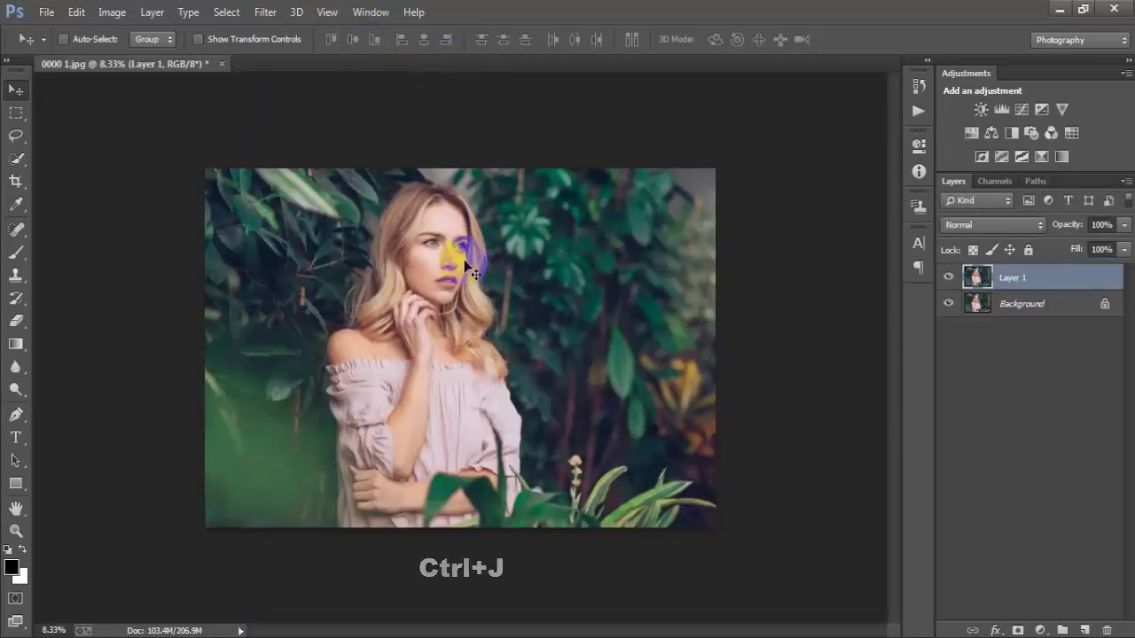
click(1006, 280)
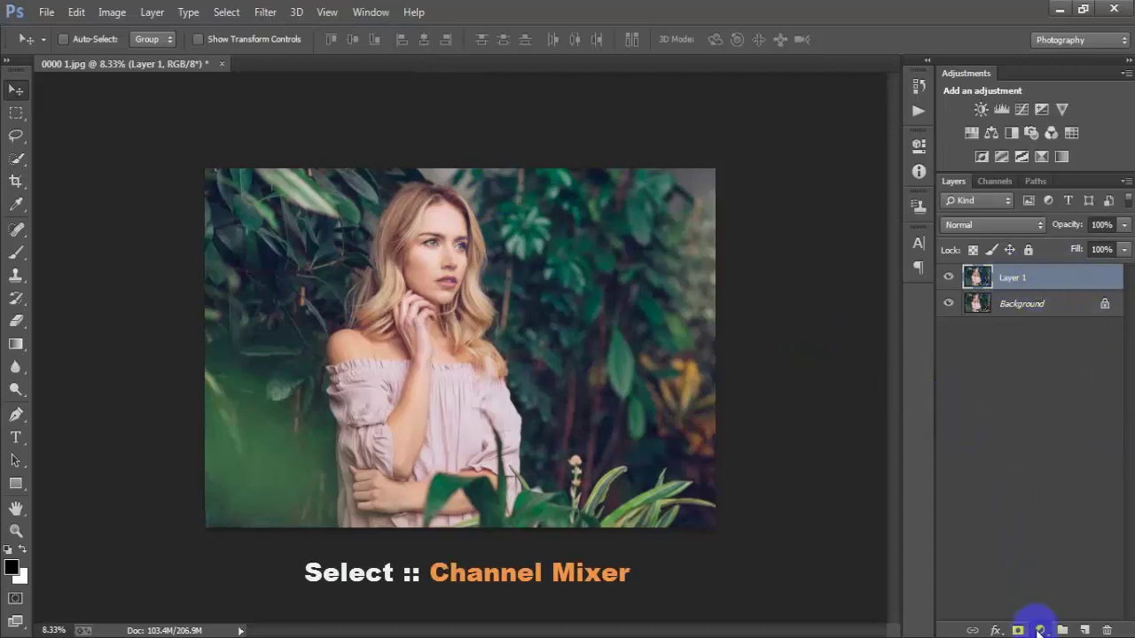
- Add a Channel Mixer adjustment layer and enter values for the Red and Green output channels
click(1040, 630)
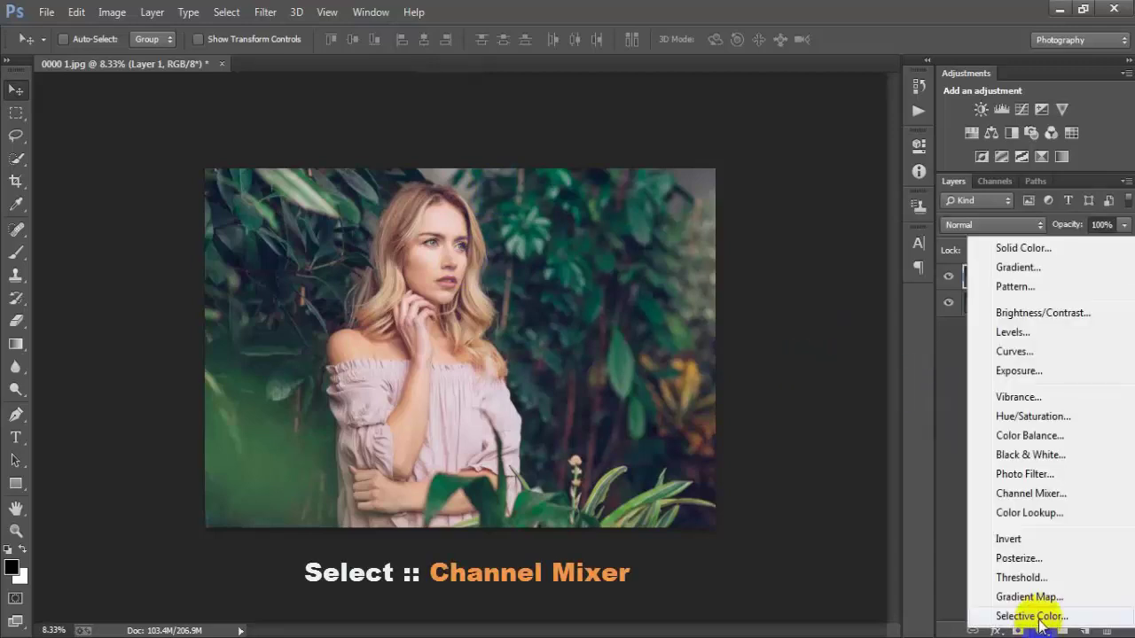
click(1052, 494)
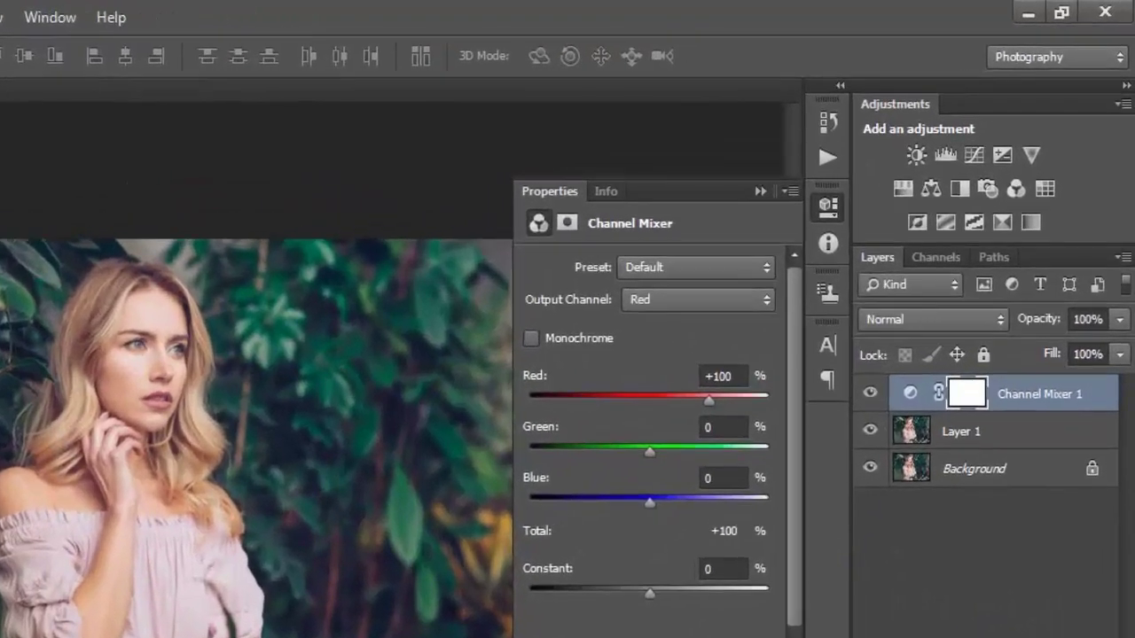
click(727, 298)
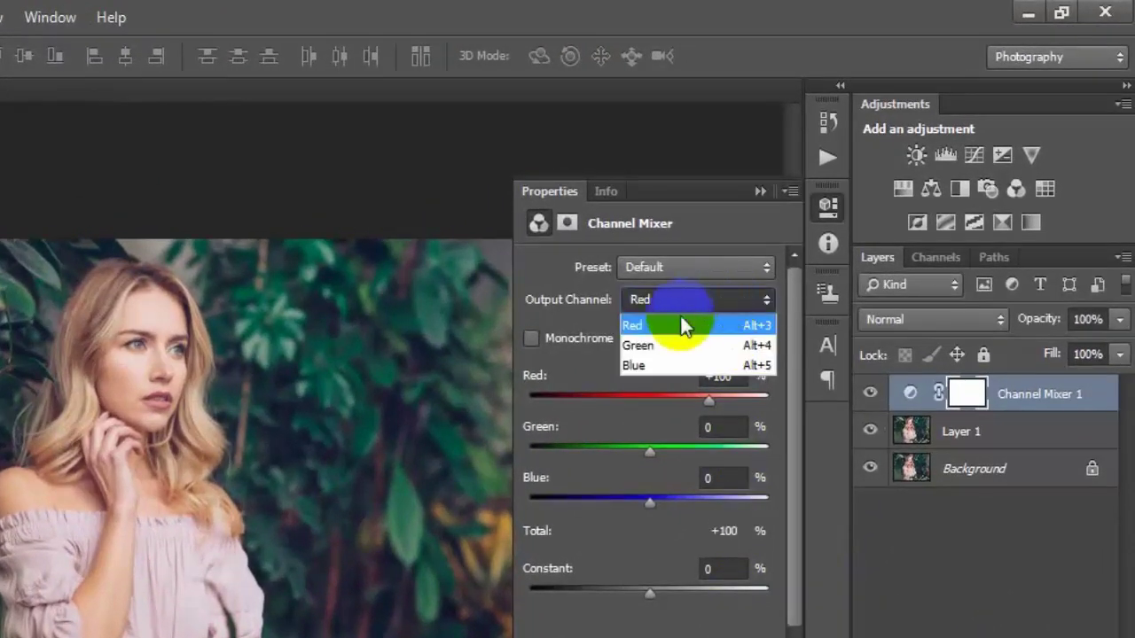
click(736, 327)
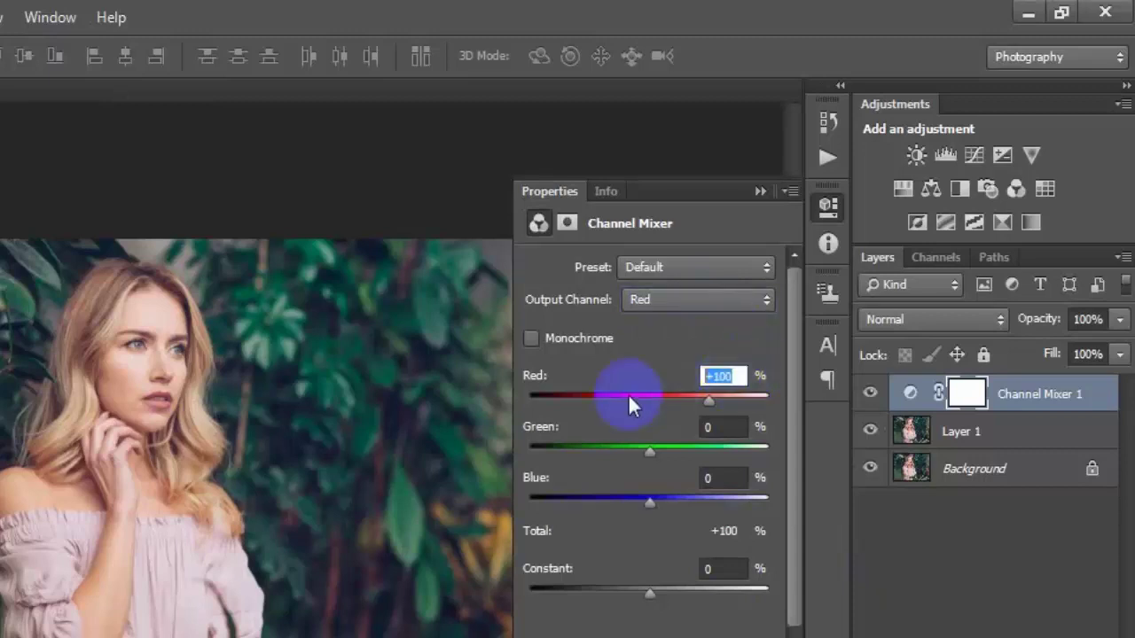
text(100)
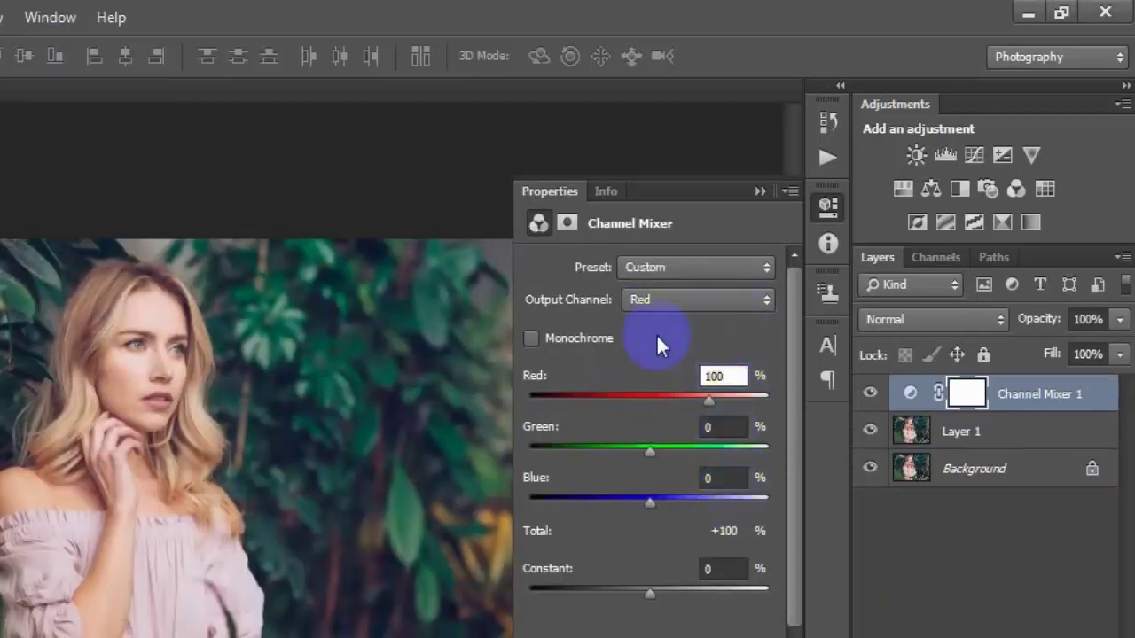
click(738, 298)
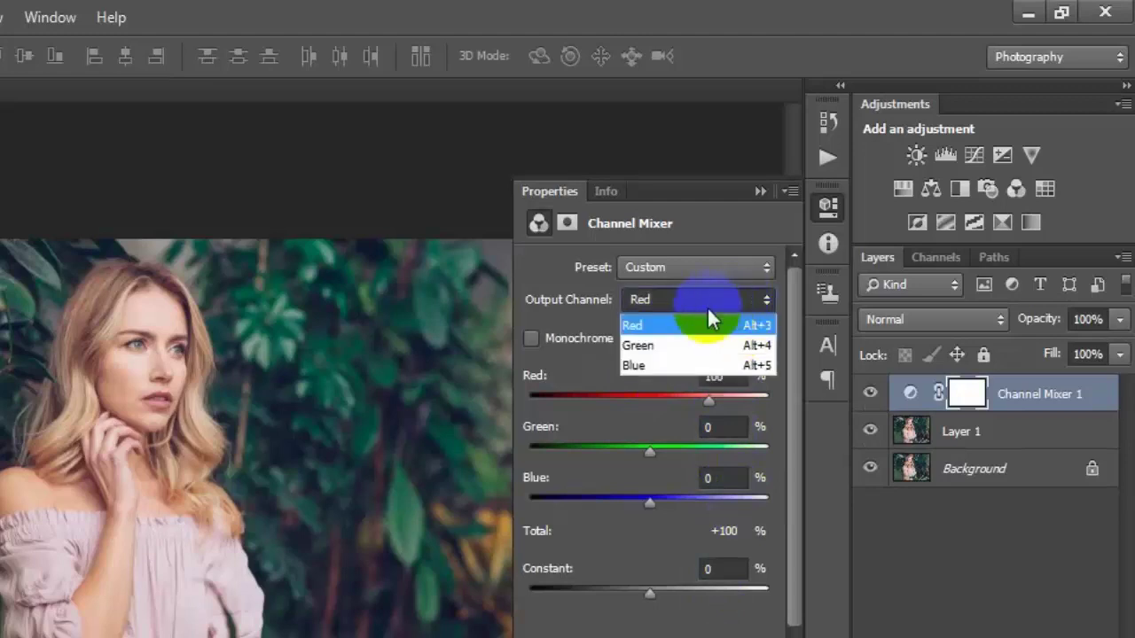
click(700, 344)
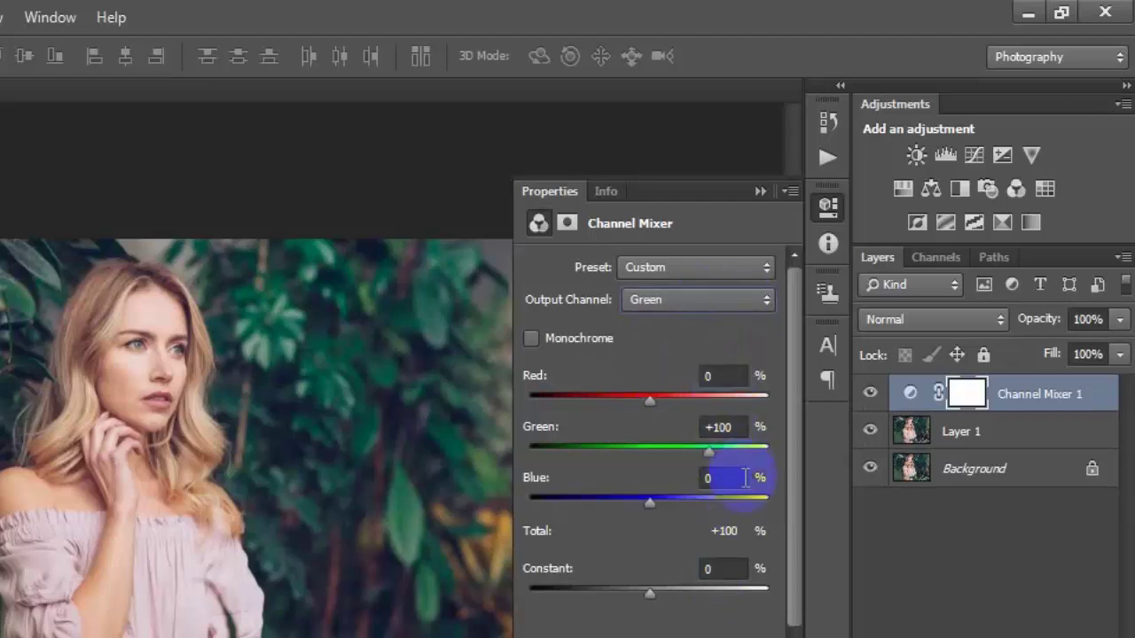
text(1)
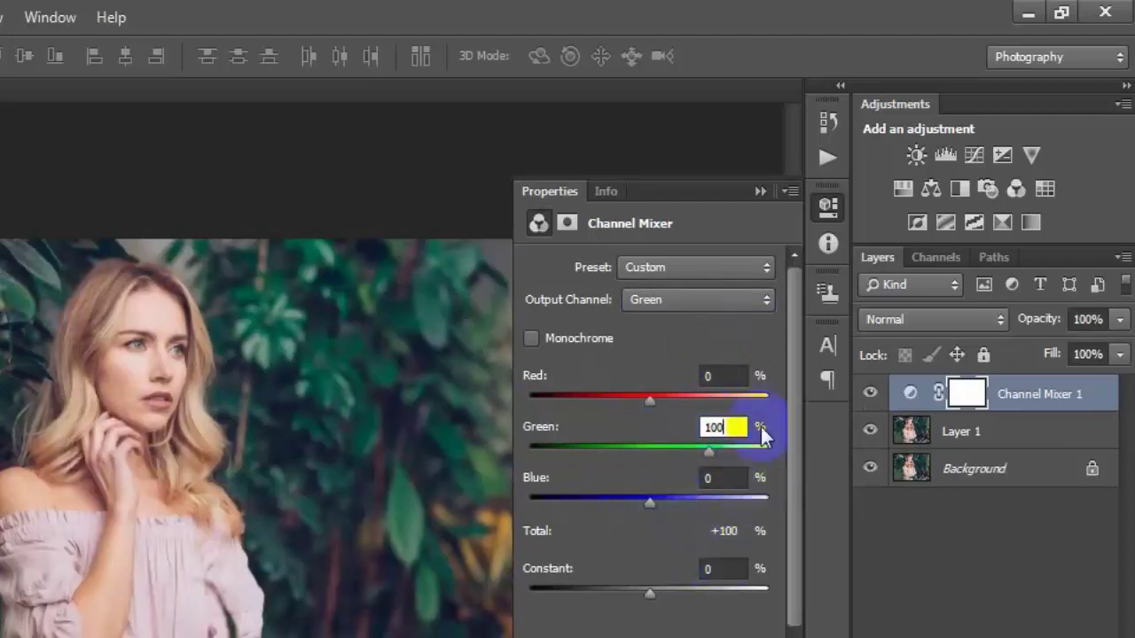
- Set the Blue output channel to Green 100% and Blue 0%
click(727, 302)
click(680, 365)
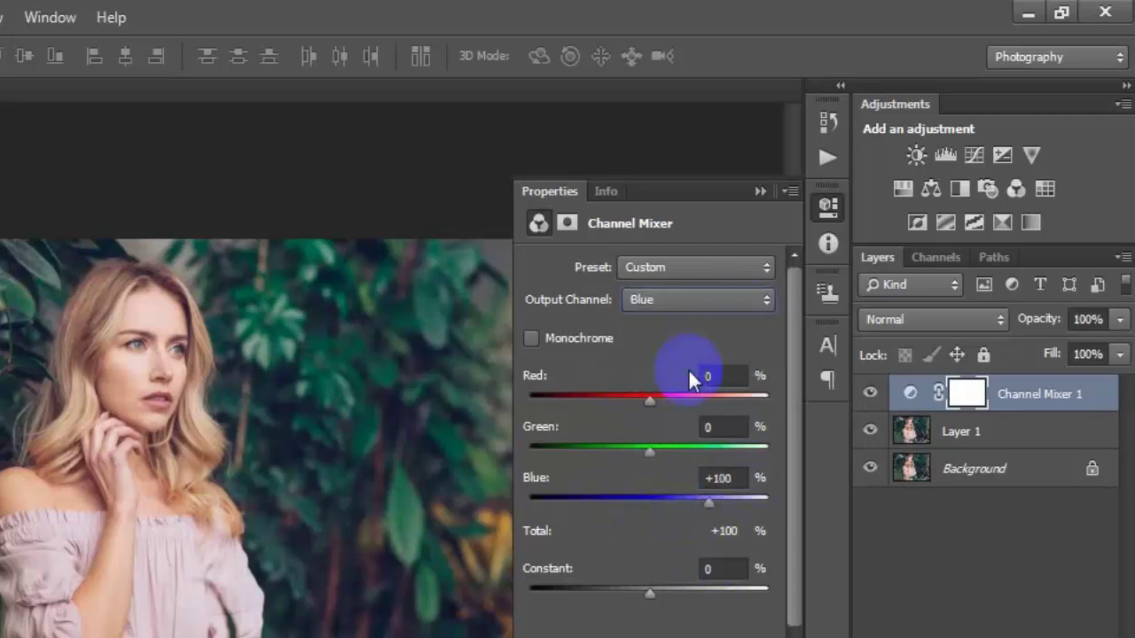
click(723, 428)
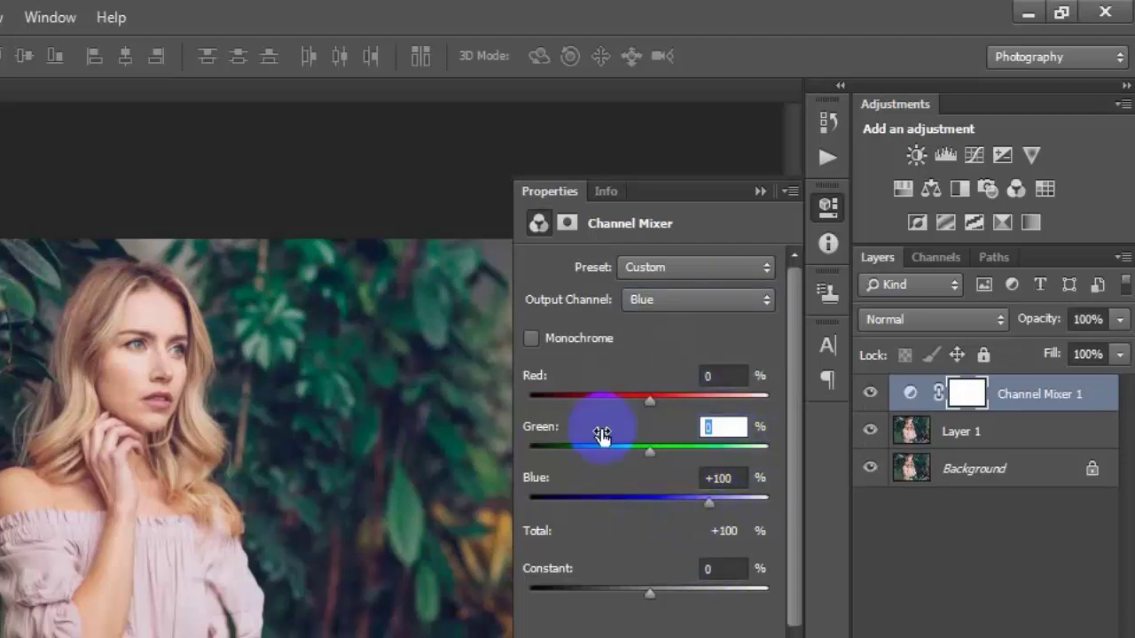
text(100)
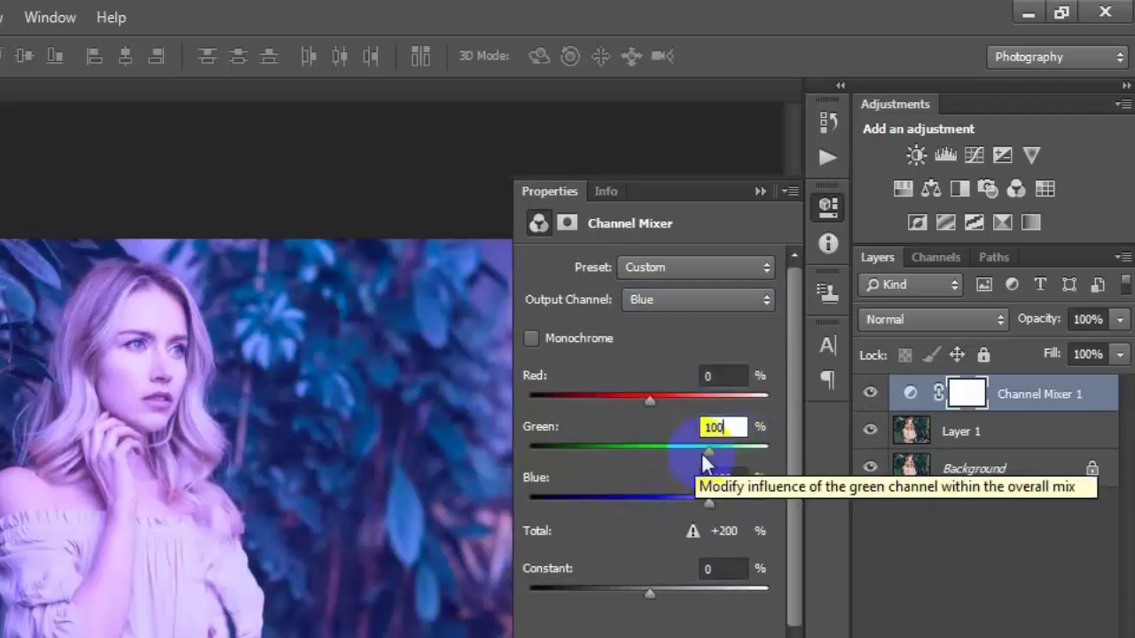
click(720, 479)
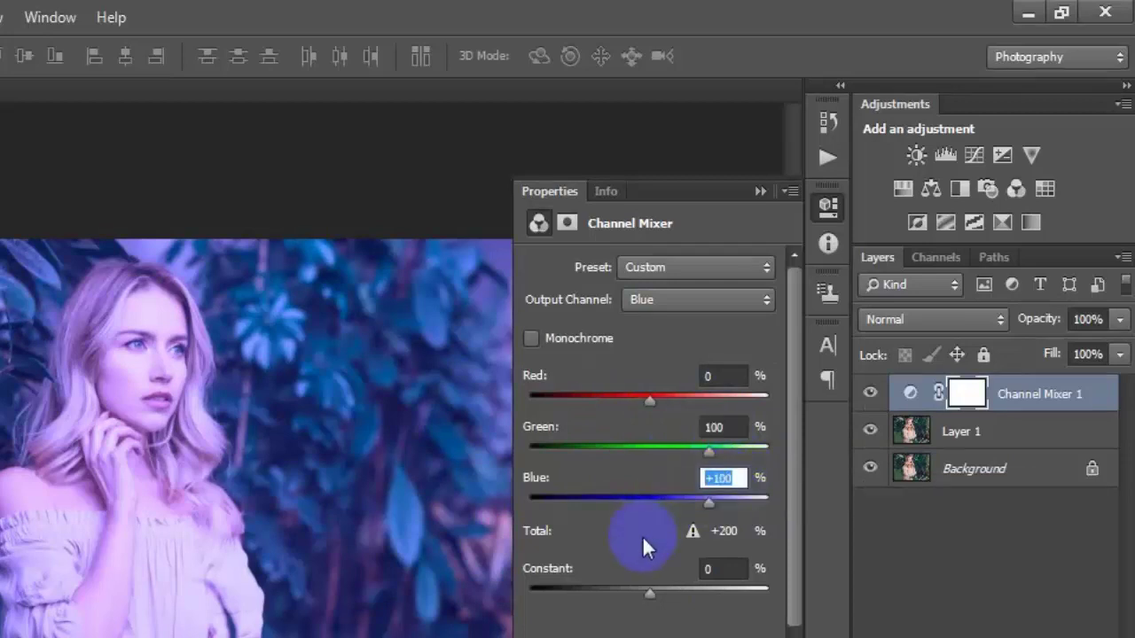
text(0)
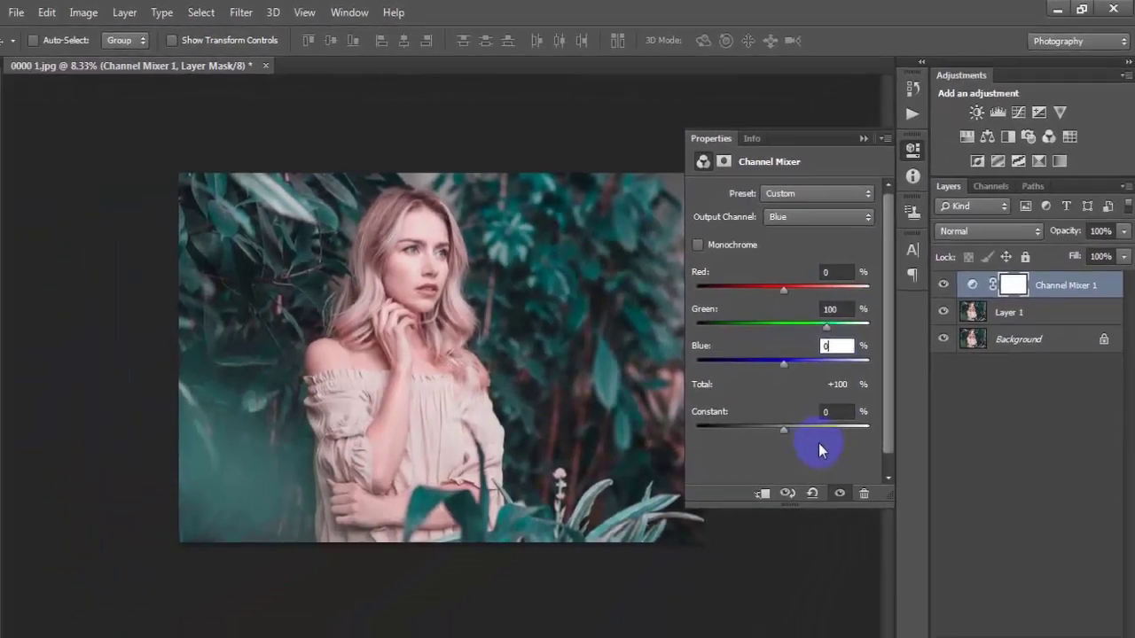
click(874, 134)
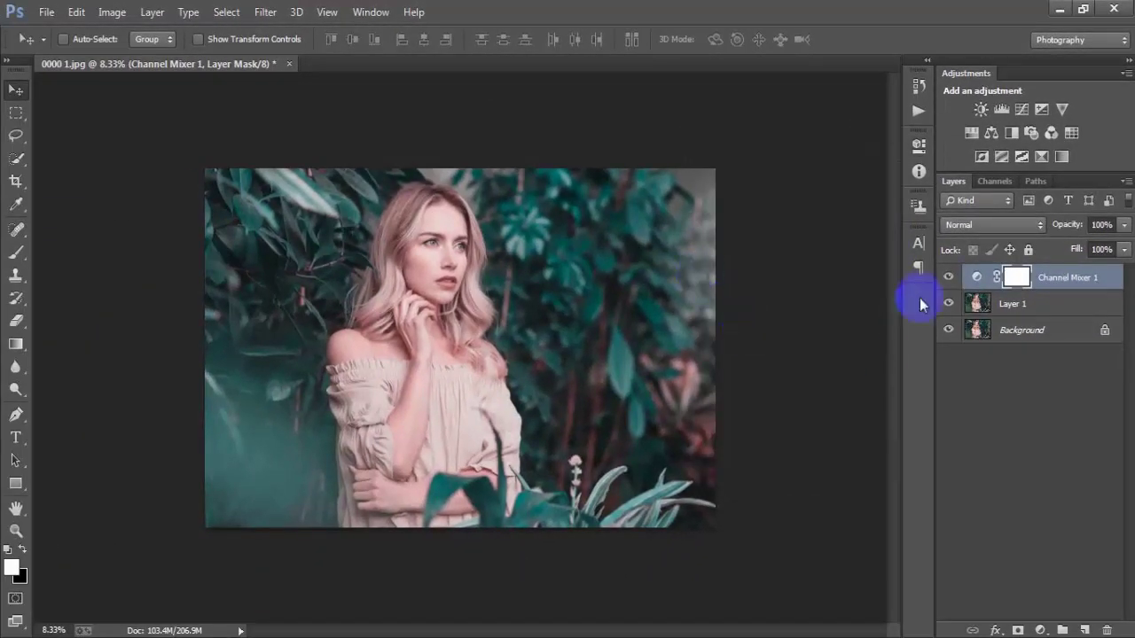
- Add a Hue/Saturation adjustment layer and set the Reds hue to 5
click(949, 279)
click(949, 279)
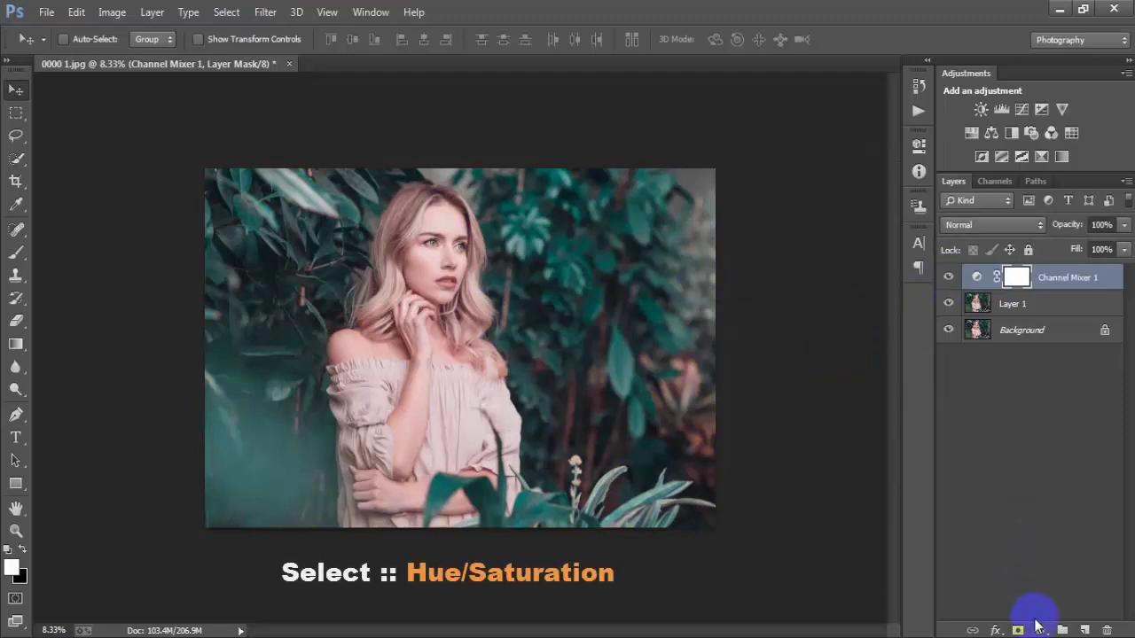
click(1041, 630)
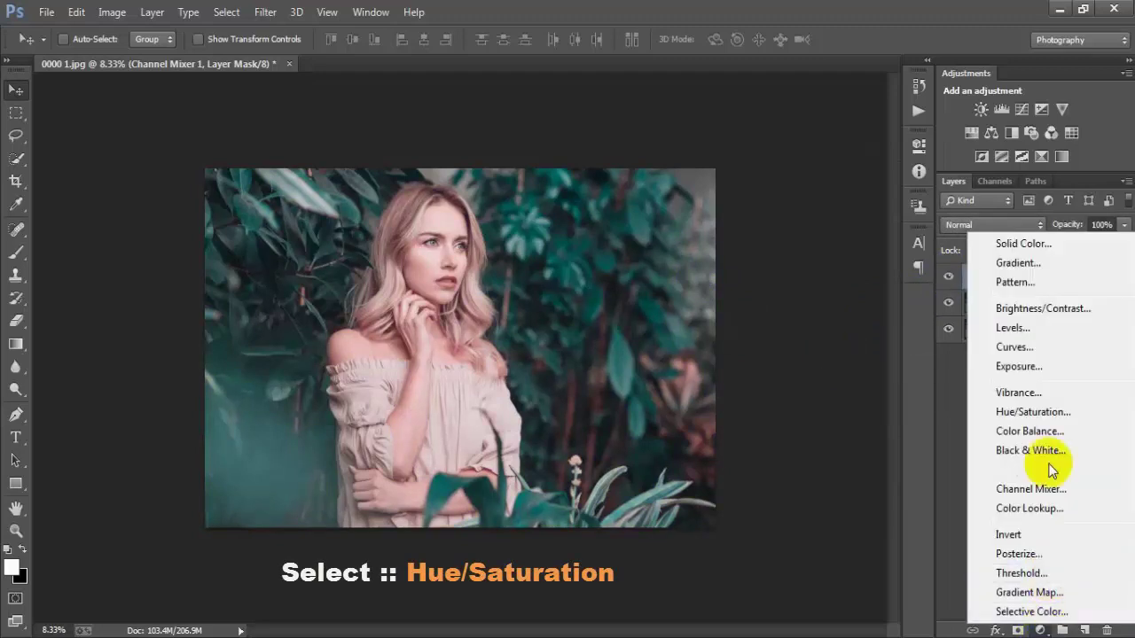
click(1033, 413)
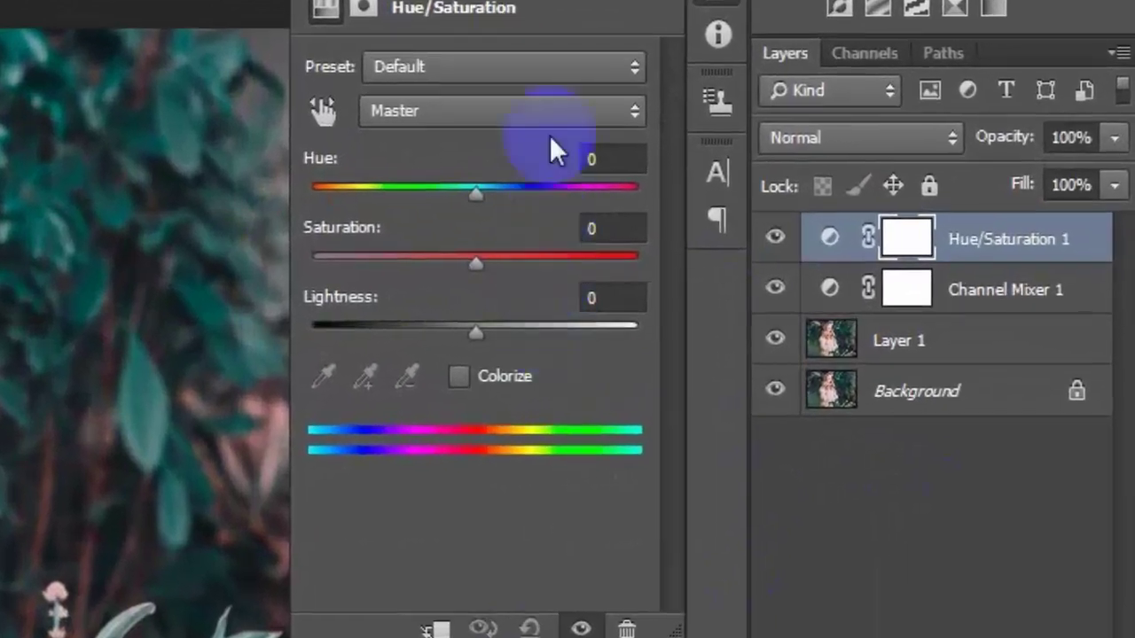
click(550, 118)
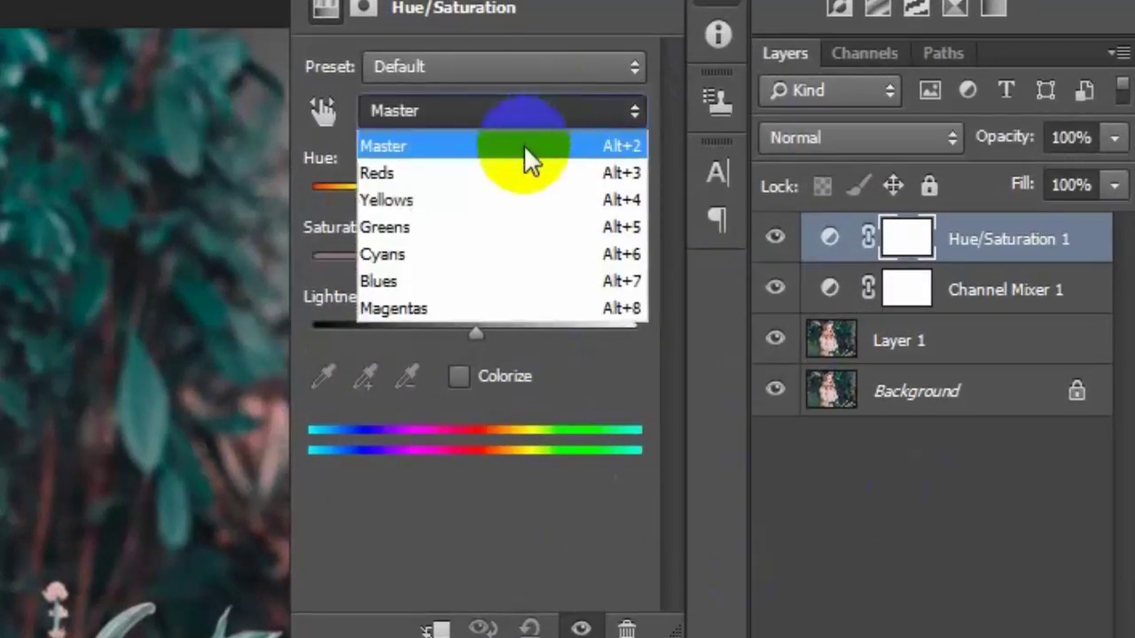
click(541, 174)
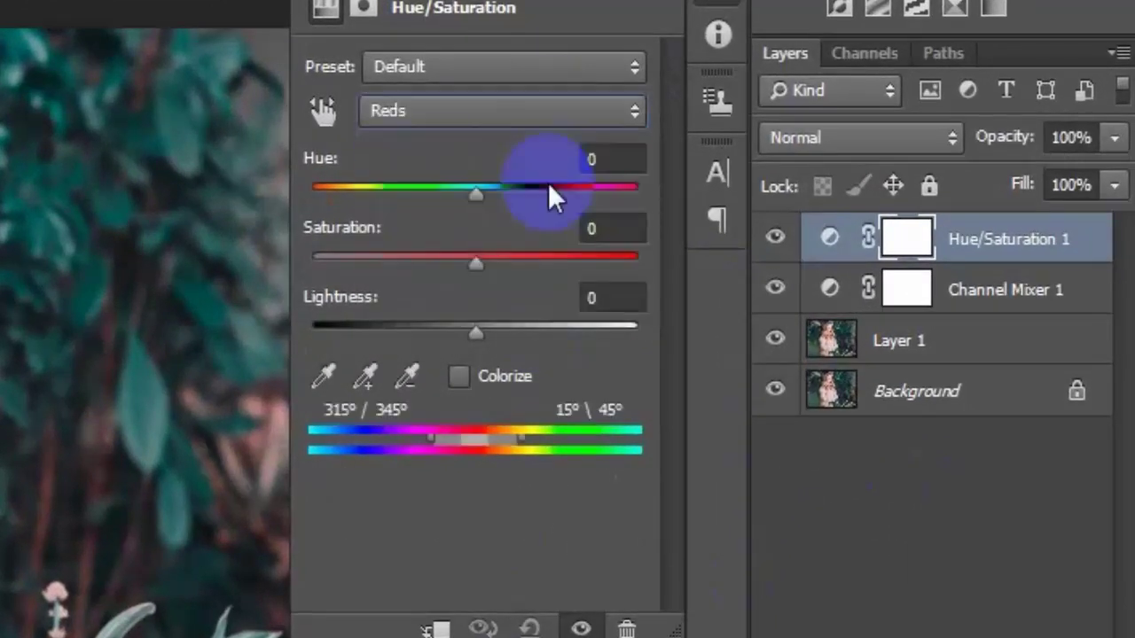
click(618, 160)
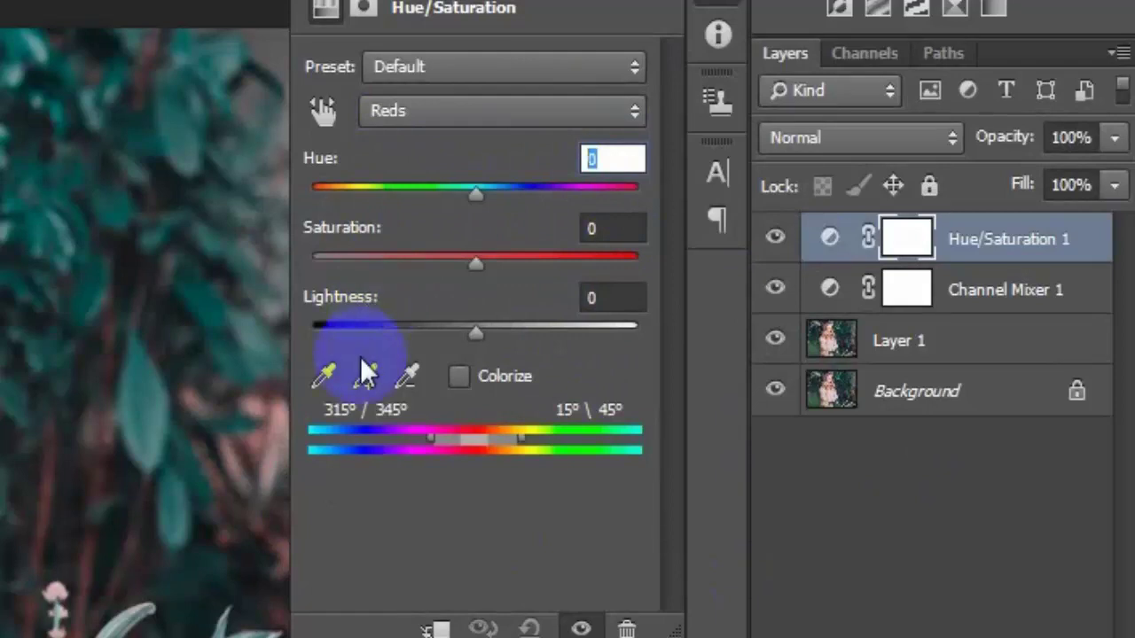
text(5)
click(631, 228)
text(25)
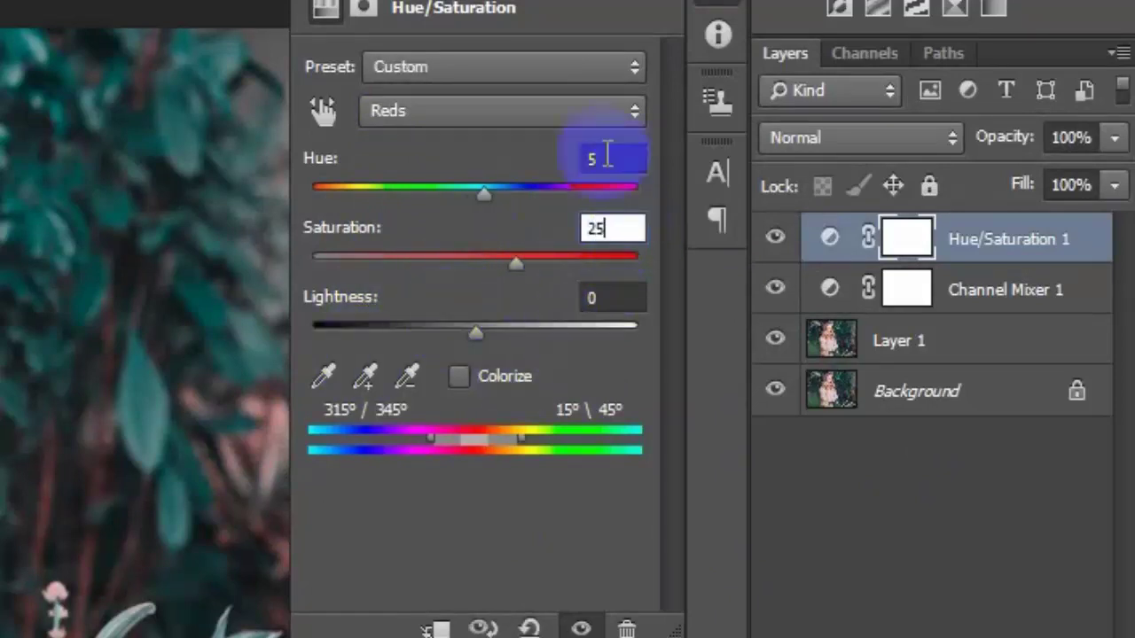
- Shift the Cyans hue to +30 and toggle the layer to compare
click(580, 117)
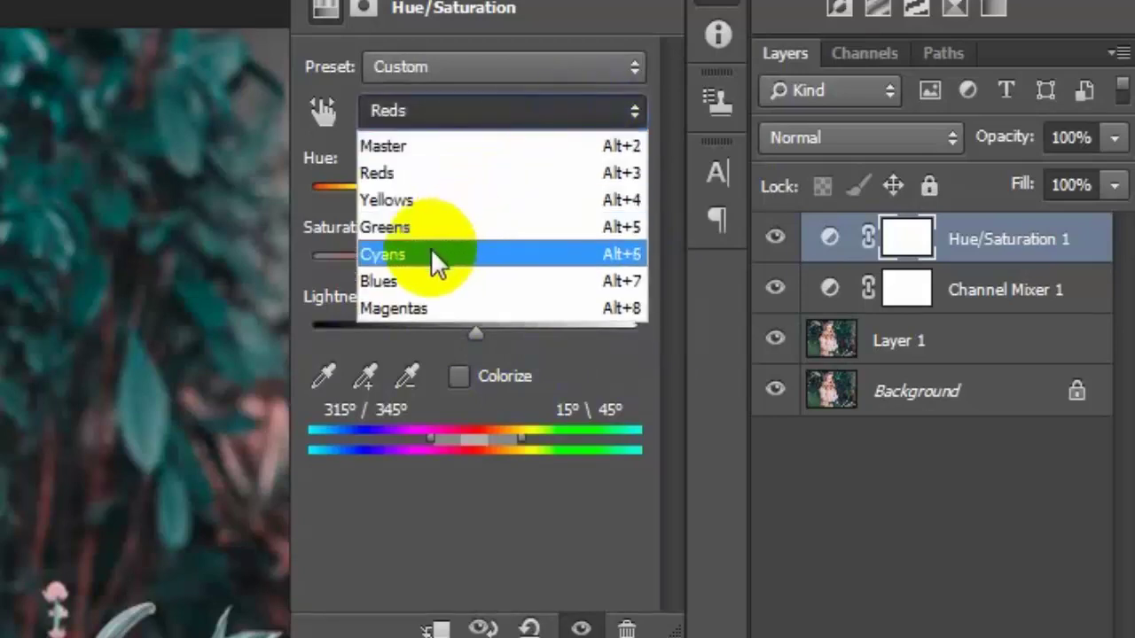
click(549, 255)
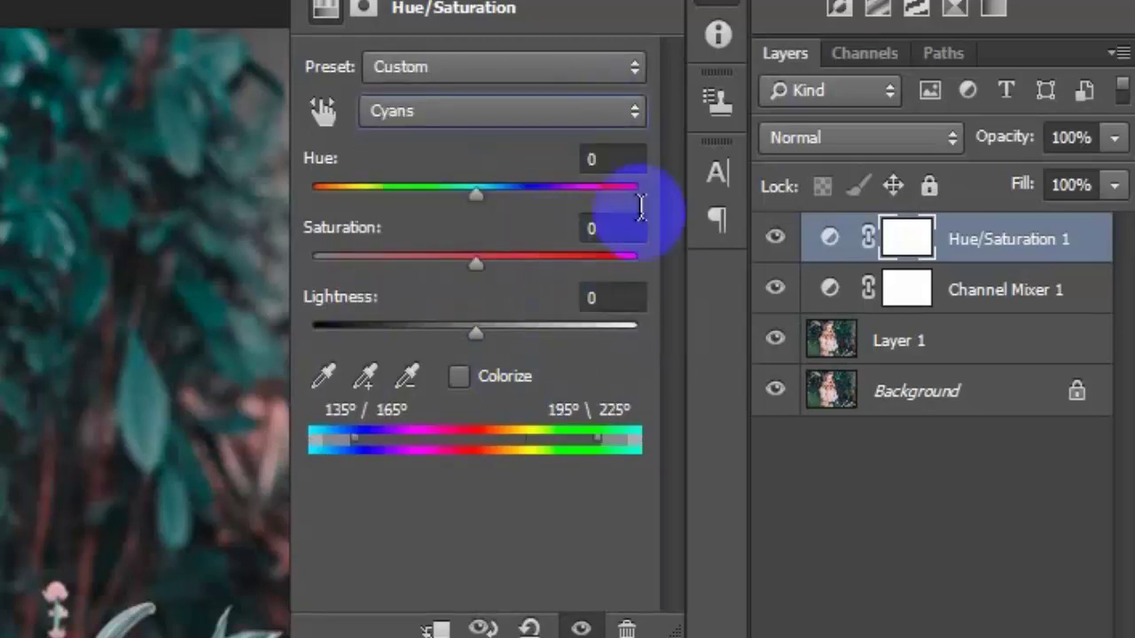
click(608, 158)
text(3)
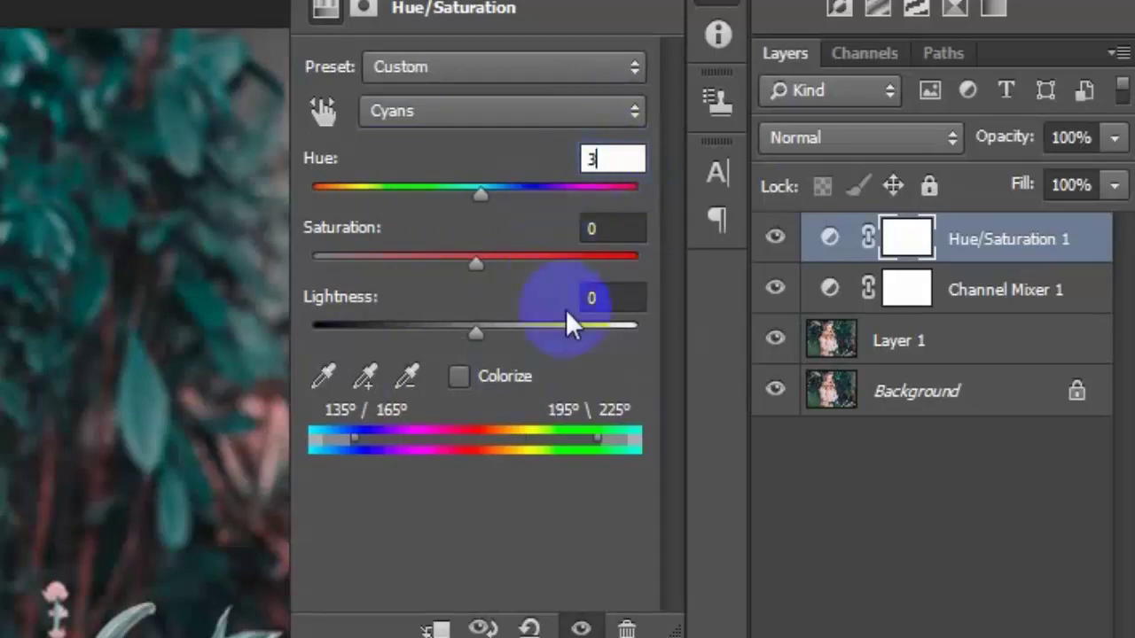
text(0)
click(620, 158)
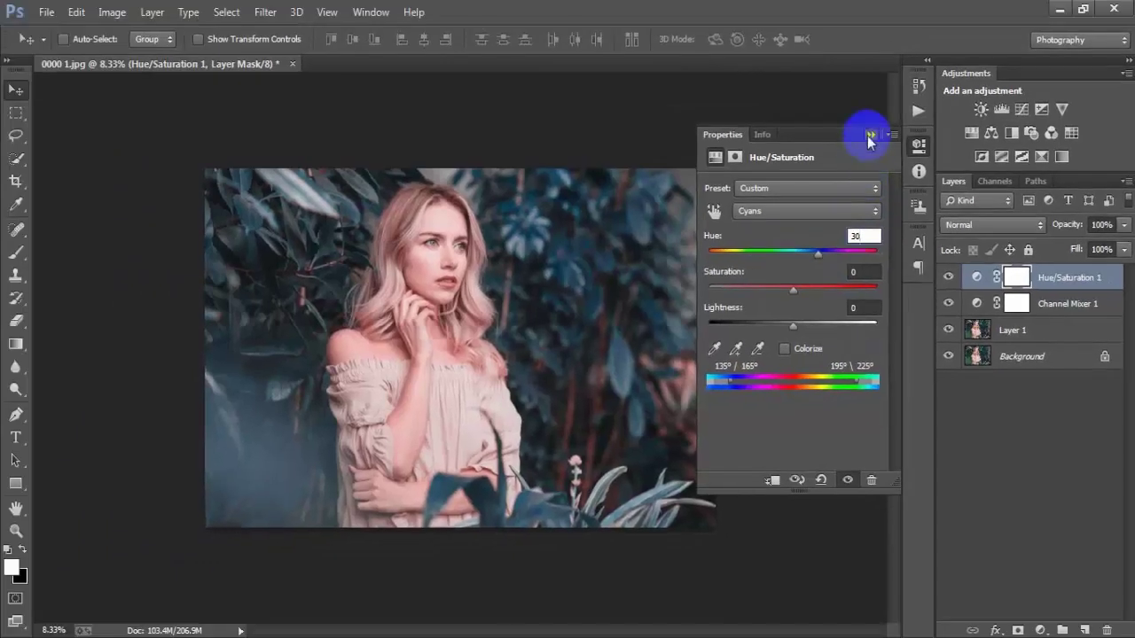
click(870, 136)
click(950, 279)
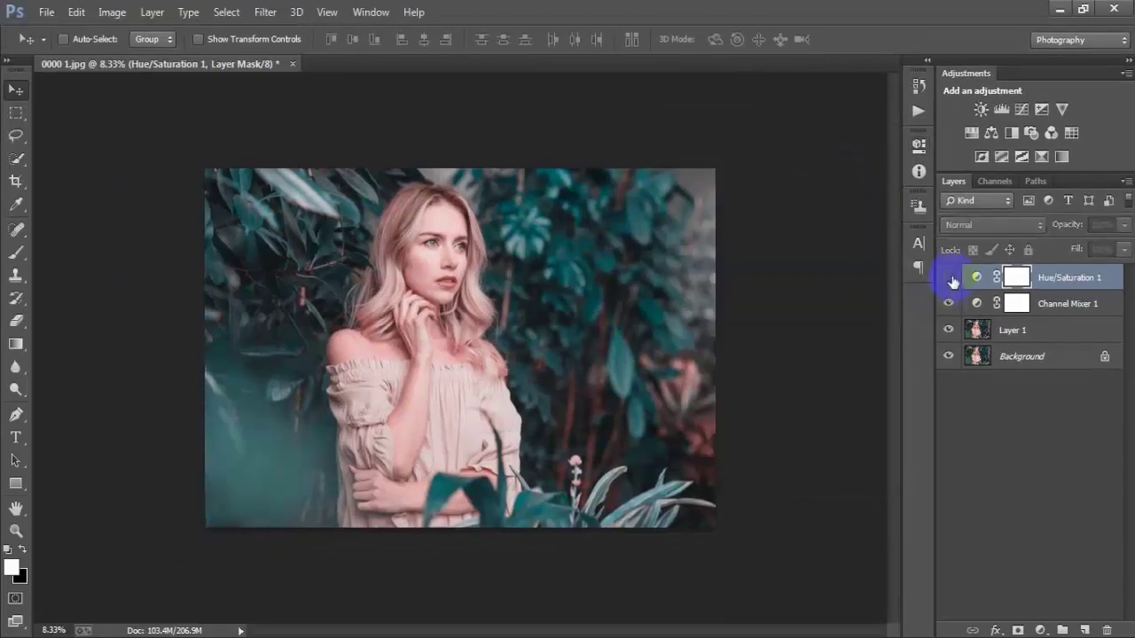
click(950, 278)
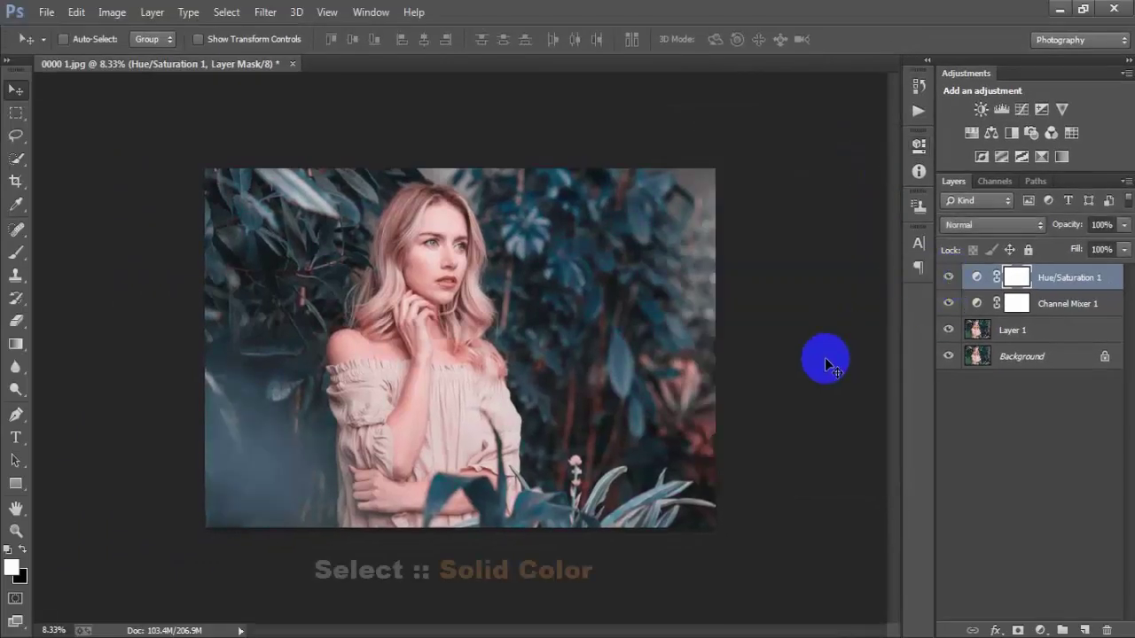
- Add a Solid Color fill layer with hex 252b30 and toggle it to compare
click(1041, 630)
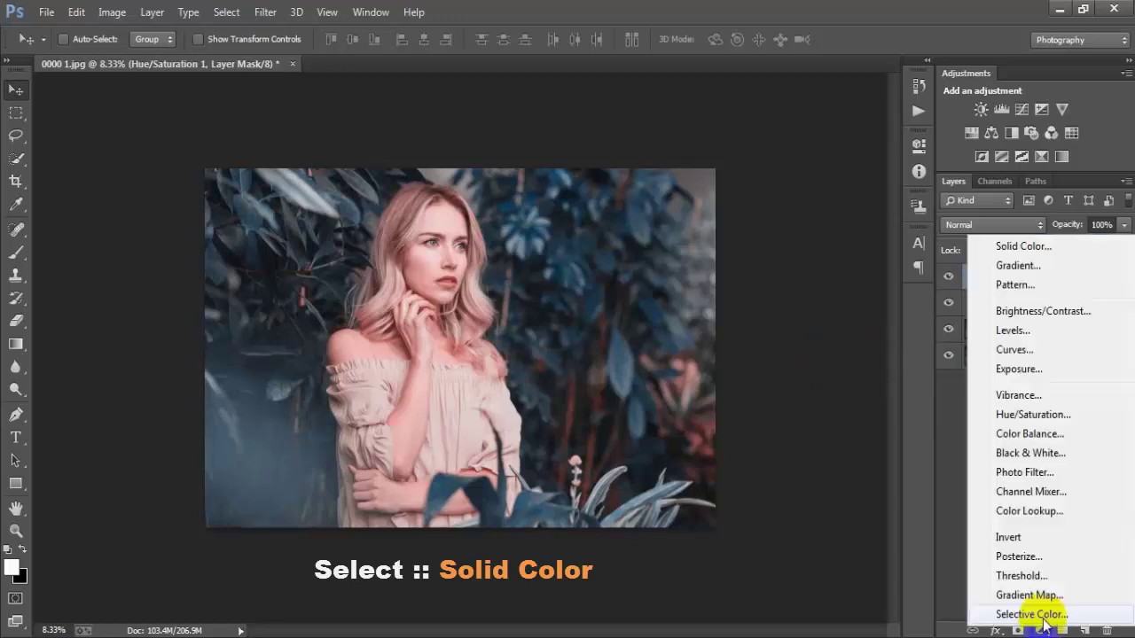
click(1021, 246)
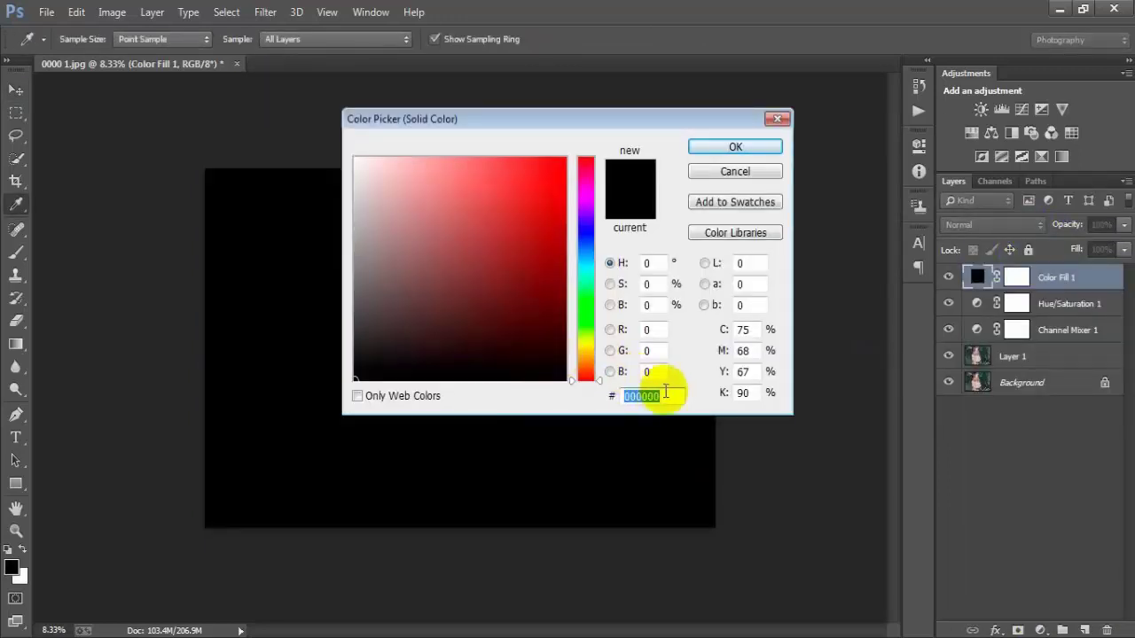
drag(670, 396, 637, 397)
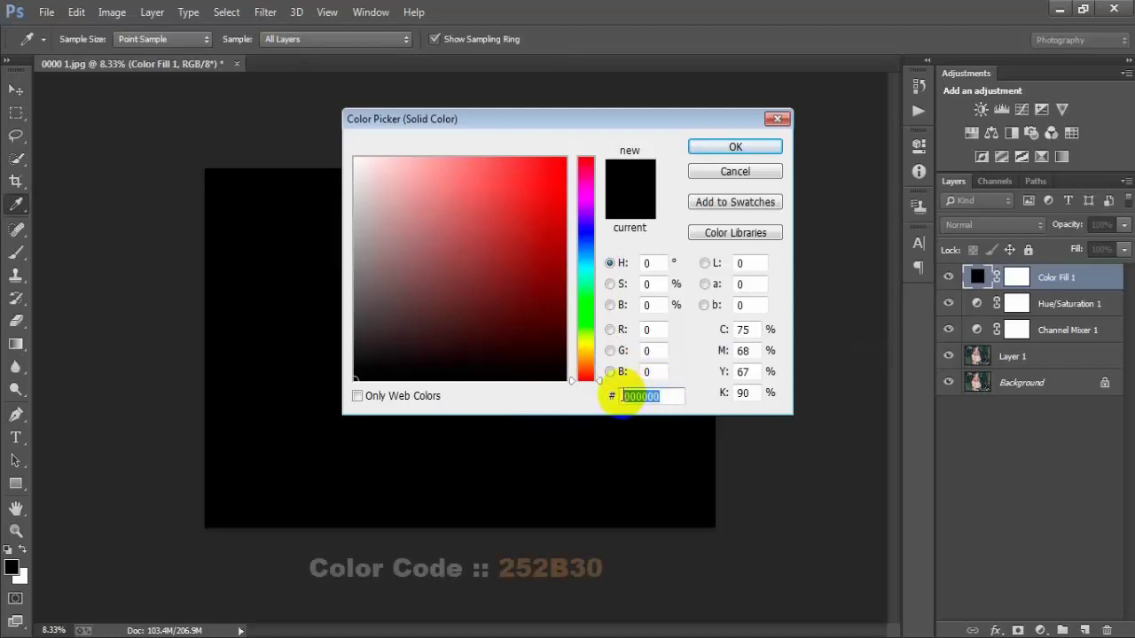
text(25)
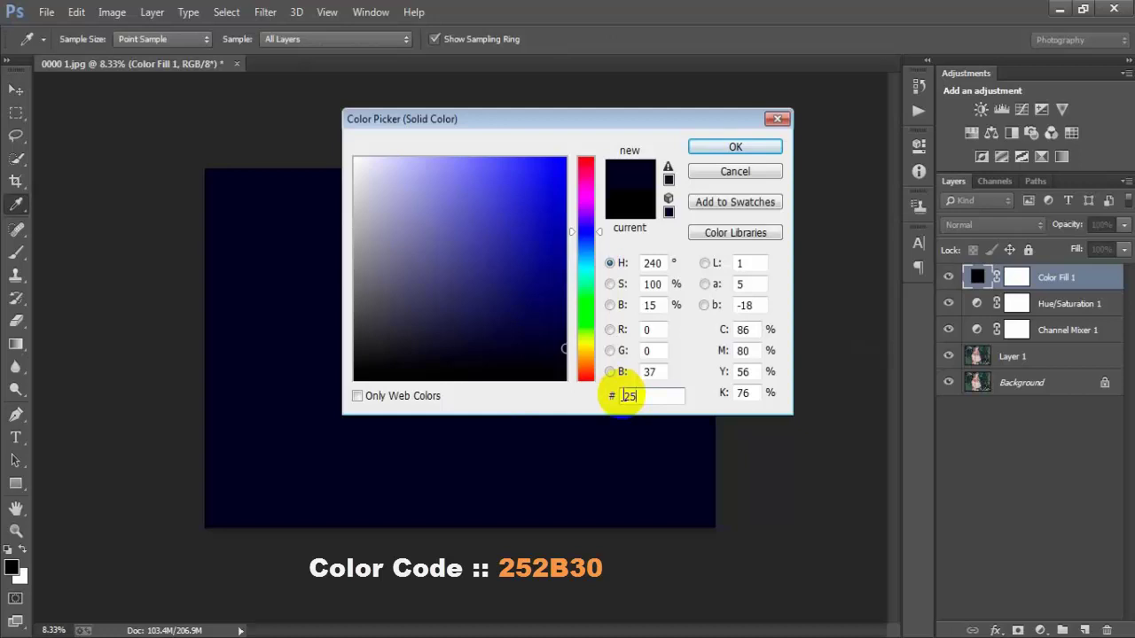
text(2b)
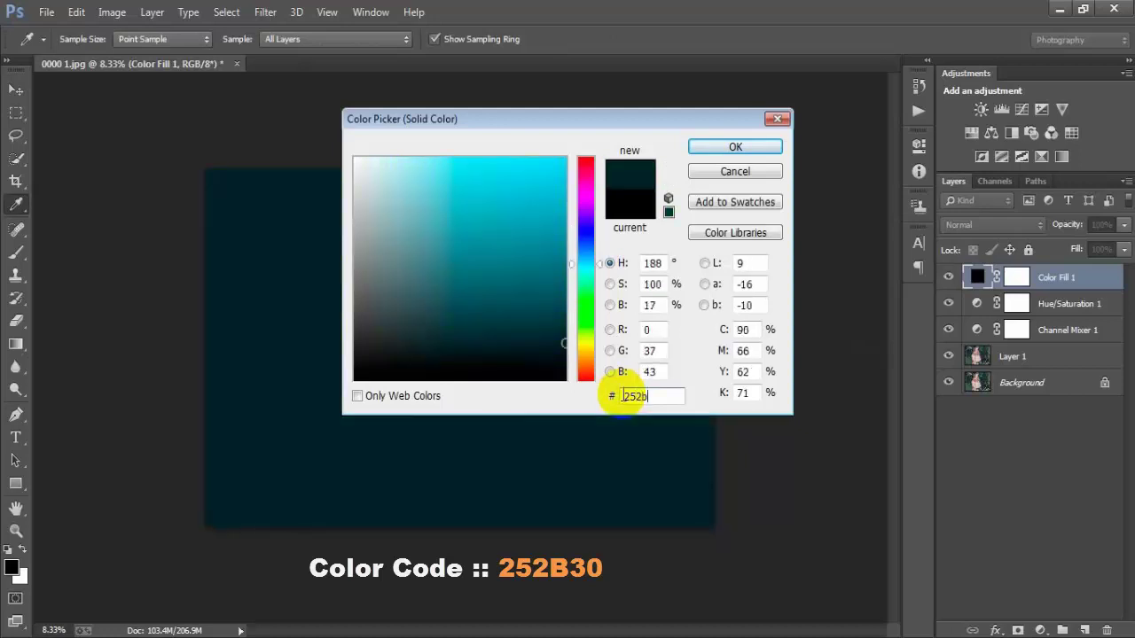
text(30)
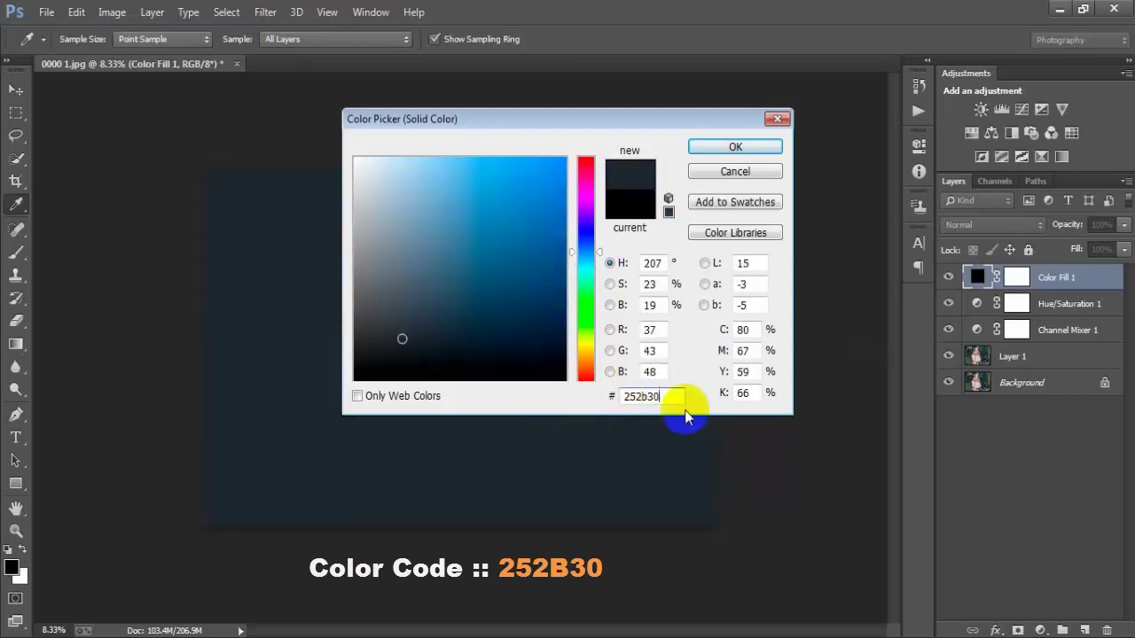
drag(674, 396, 610, 396)
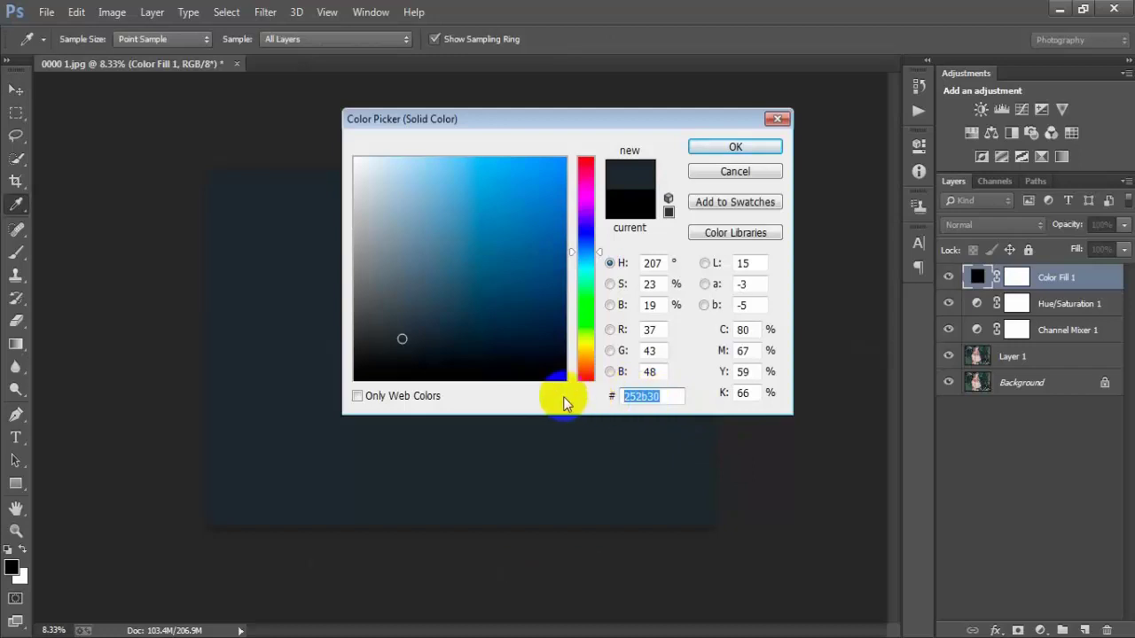
click(735, 147)
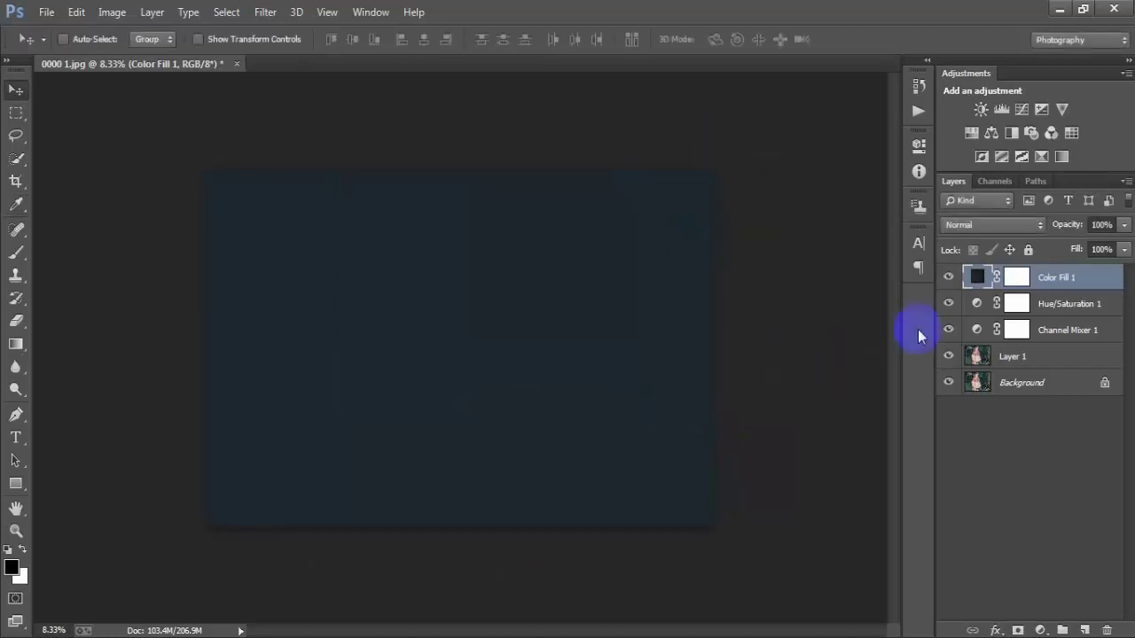
click(947, 278)
click(948, 279)
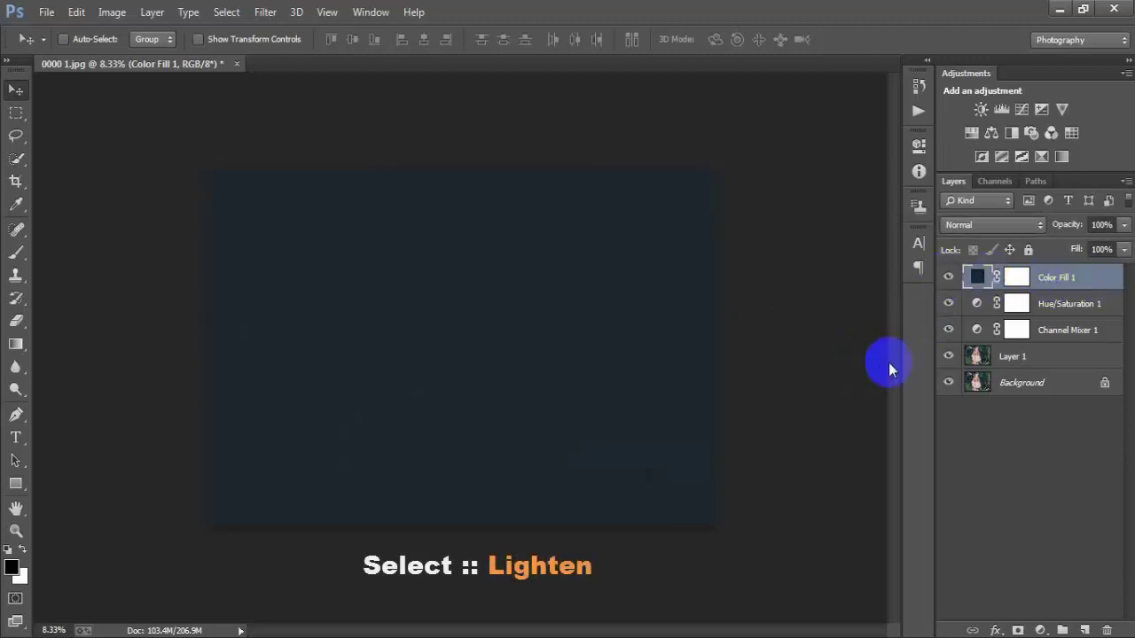
click(989, 225)
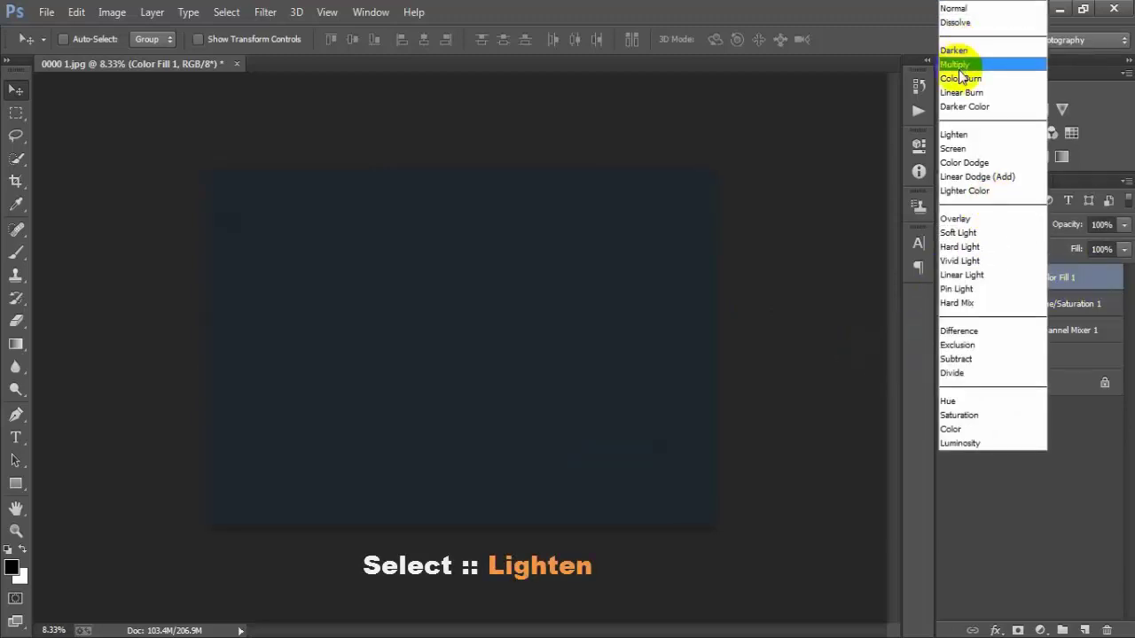
- Set Color Fill 1's blend mode to Lighten and toggle it to compare
click(1008, 138)
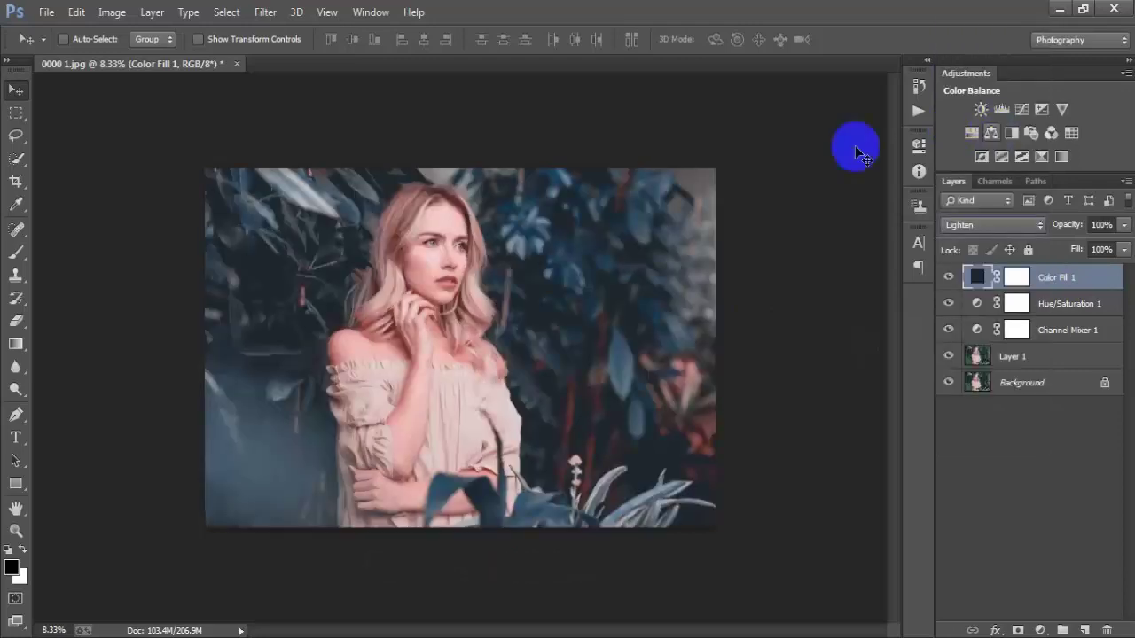
click(951, 279)
click(951, 279)
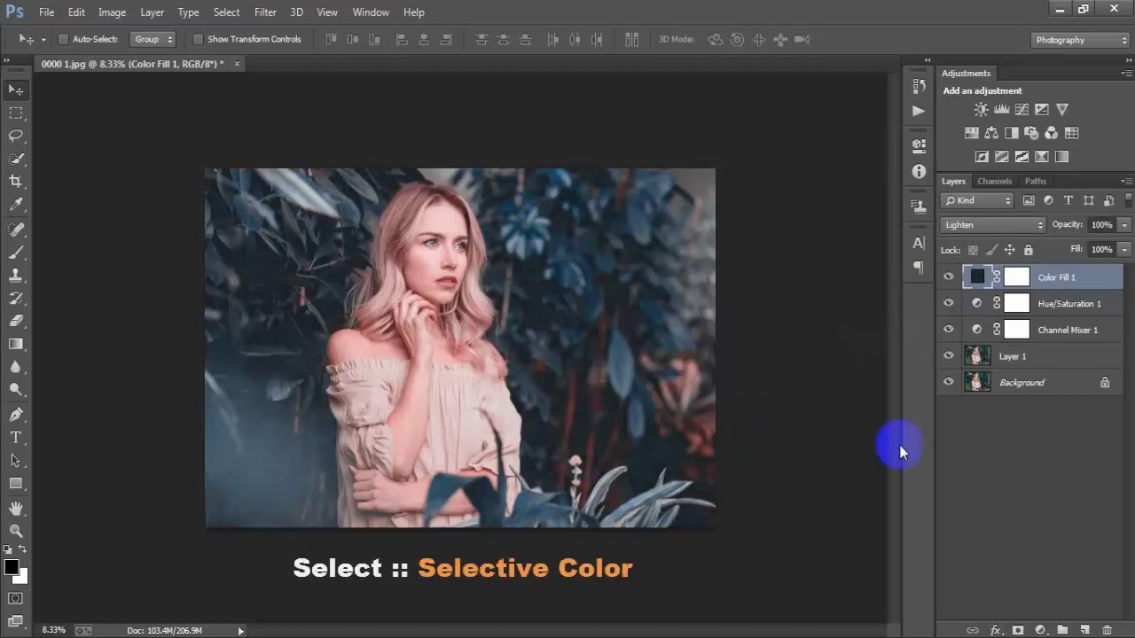
- Add a Selective Color layer with Reds set to Cyan -33% and Yellow +60%
click(1040, 629)
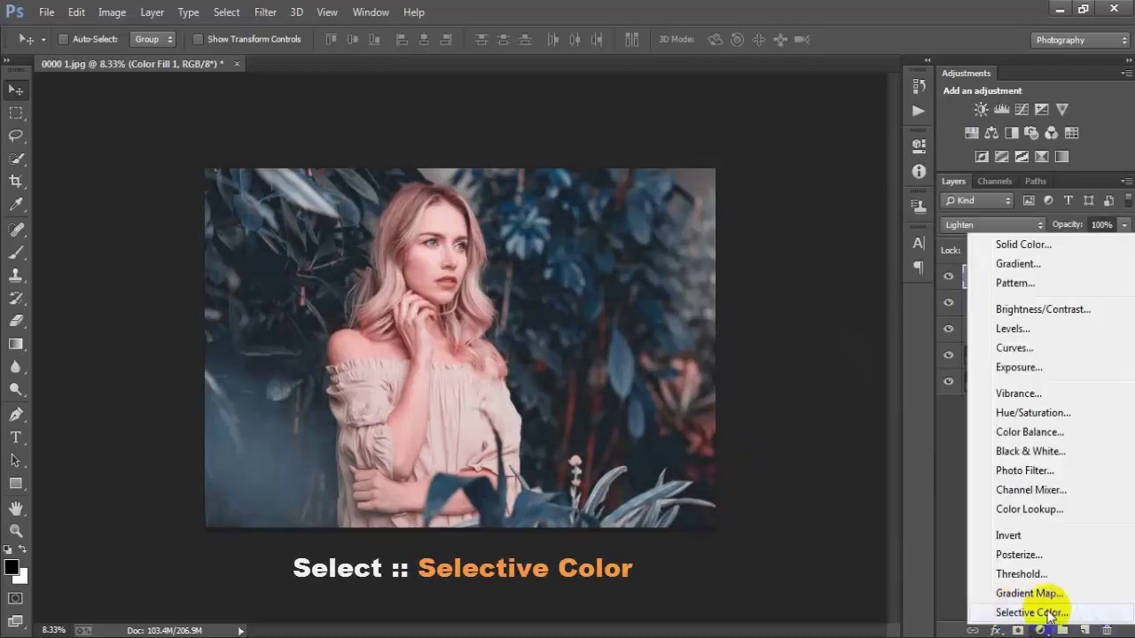
click(1033, 611)
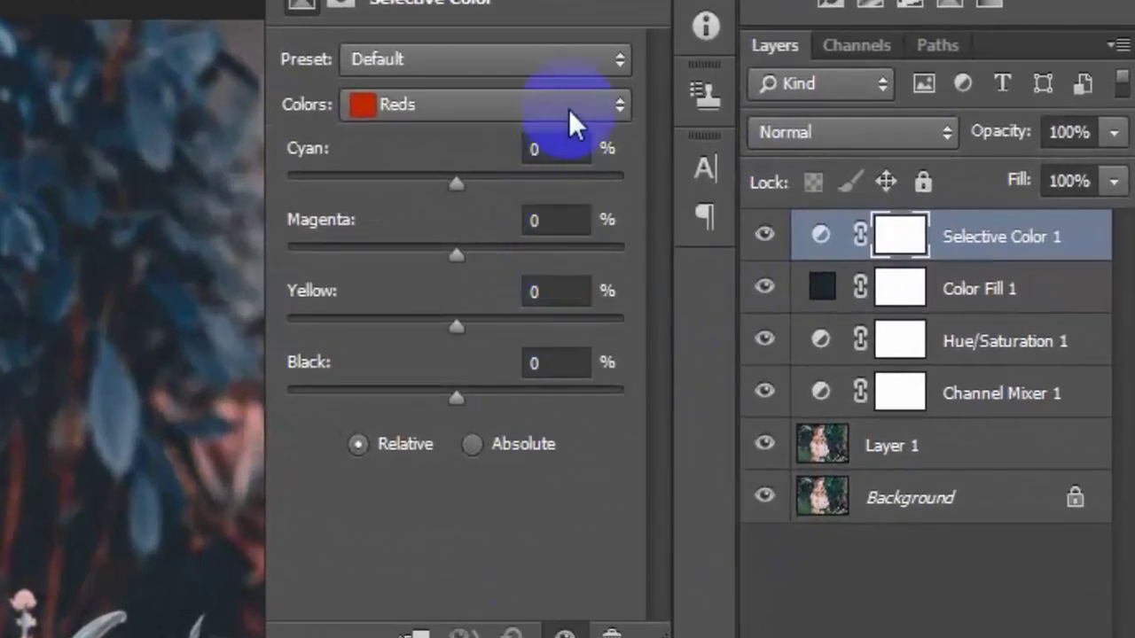
click(569, 107)
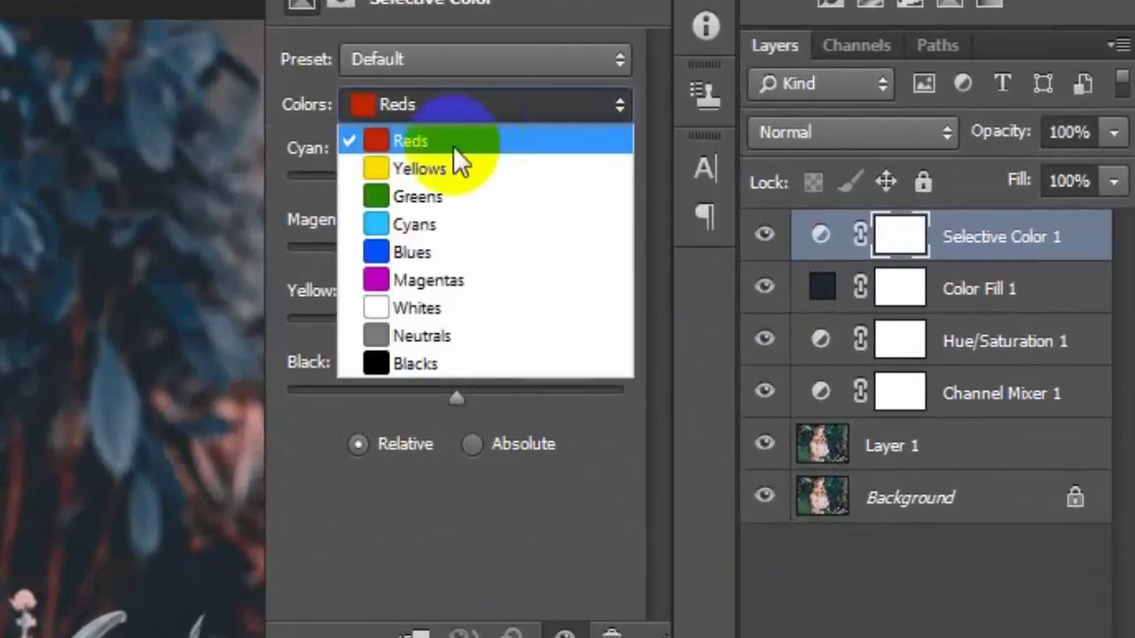
click(509, 150)
click(569, 149)
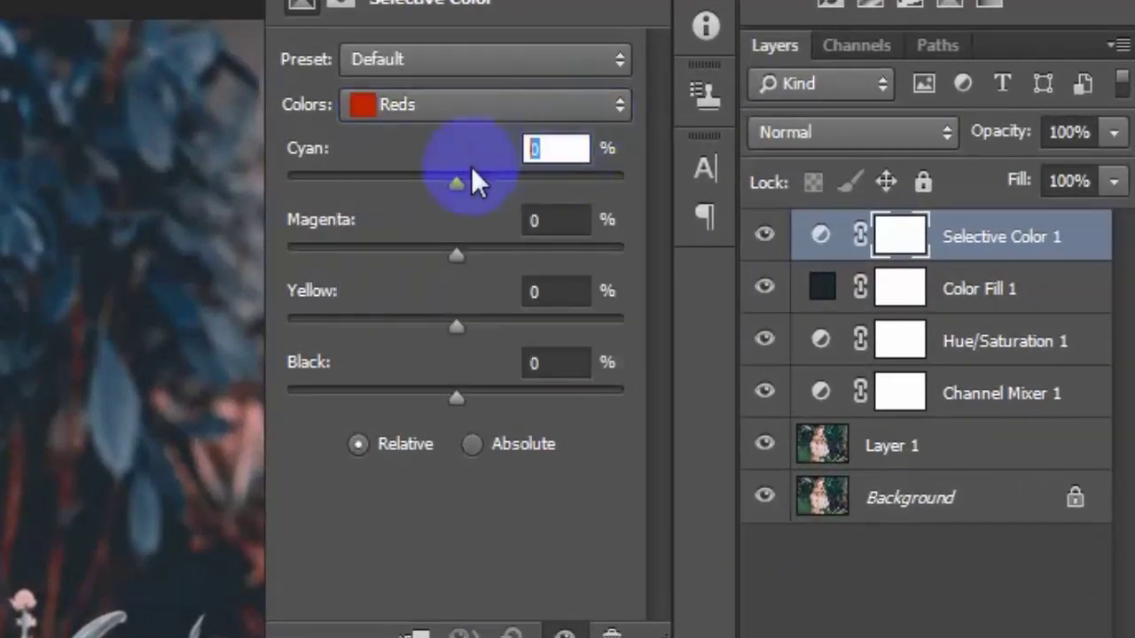
text(-)
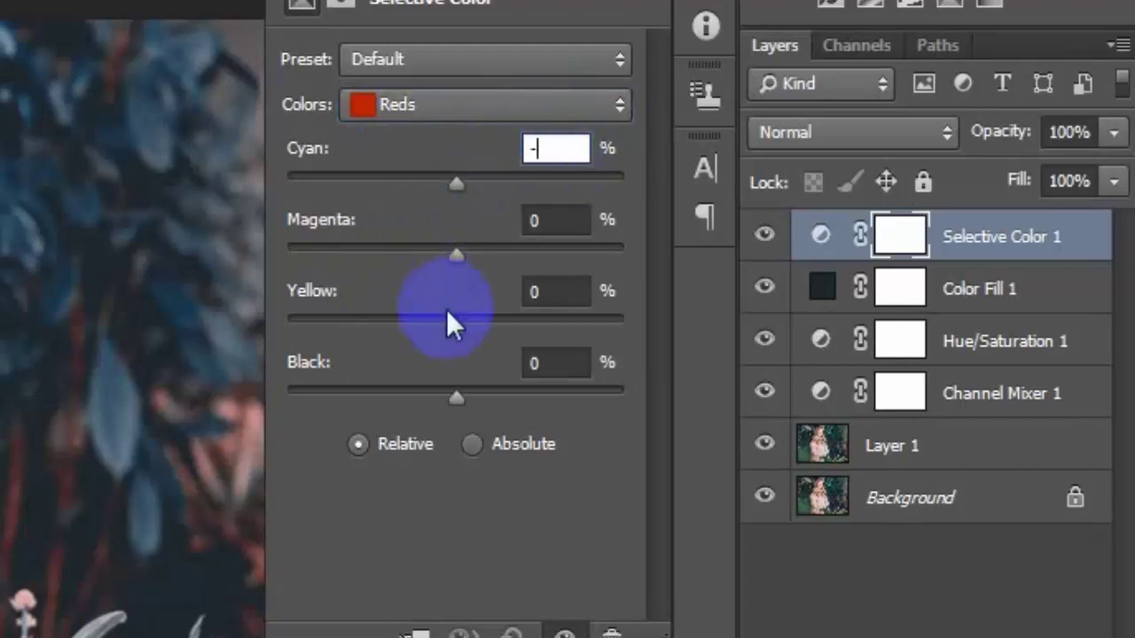
text(33)
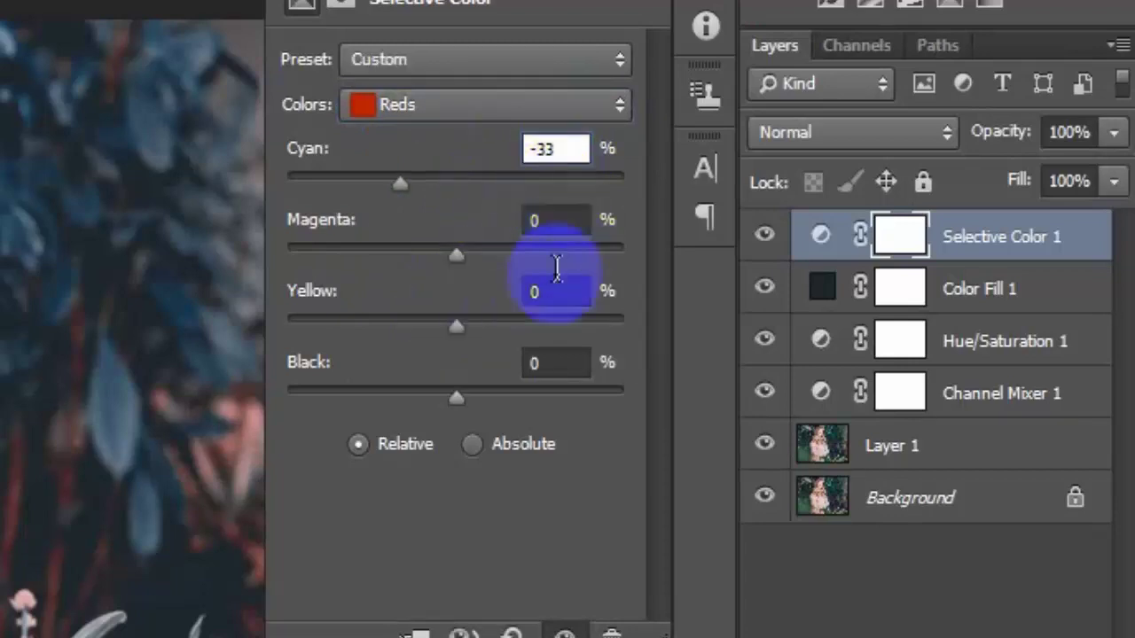
click(556, 291)
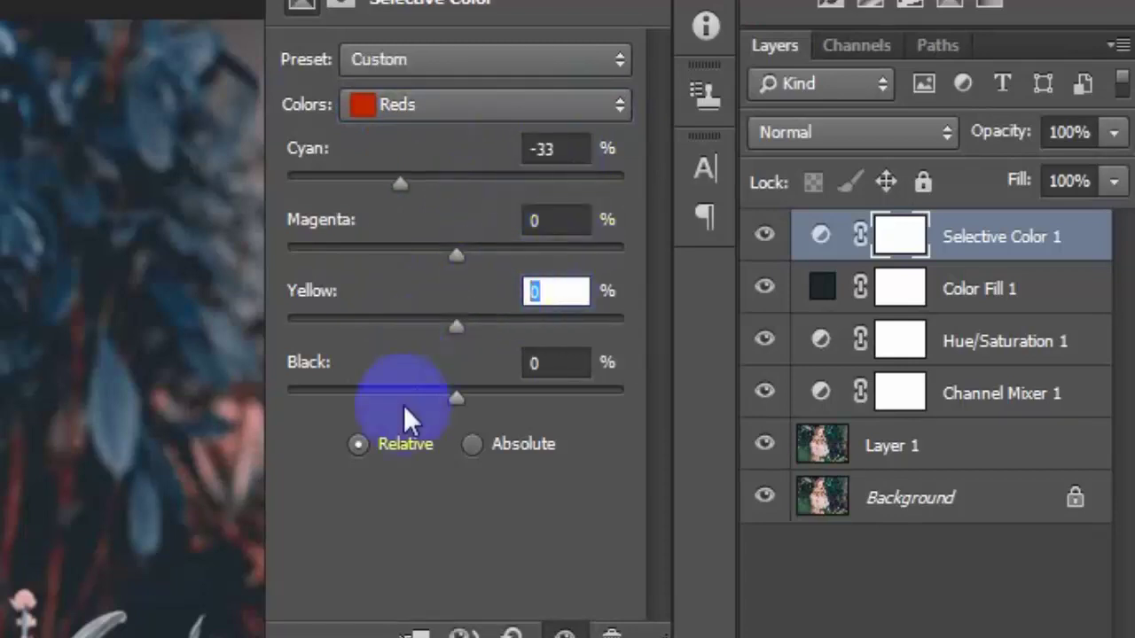
text(+60)
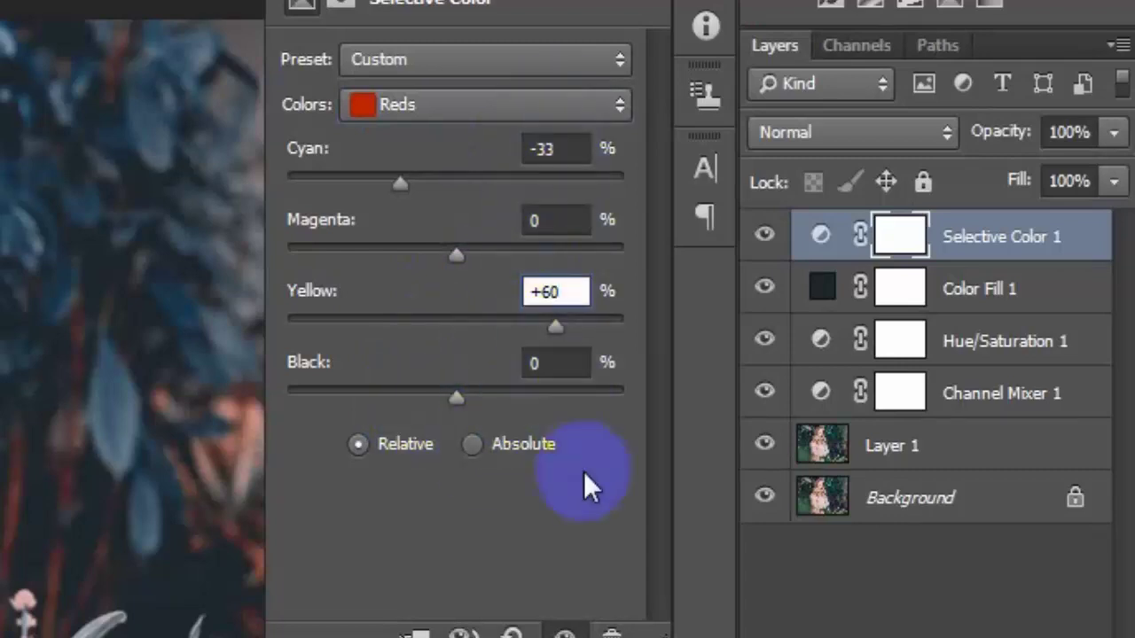
- Set the Yellows range Cyan to -18% and toggle the layer to compare
click(608, 102)
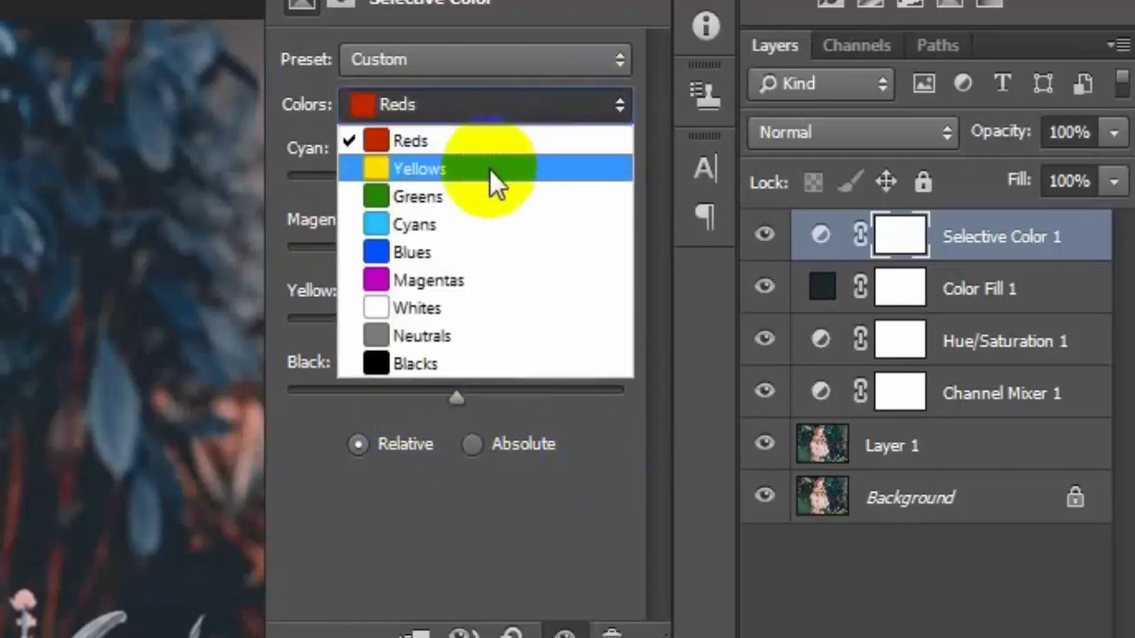
click(532, 169)
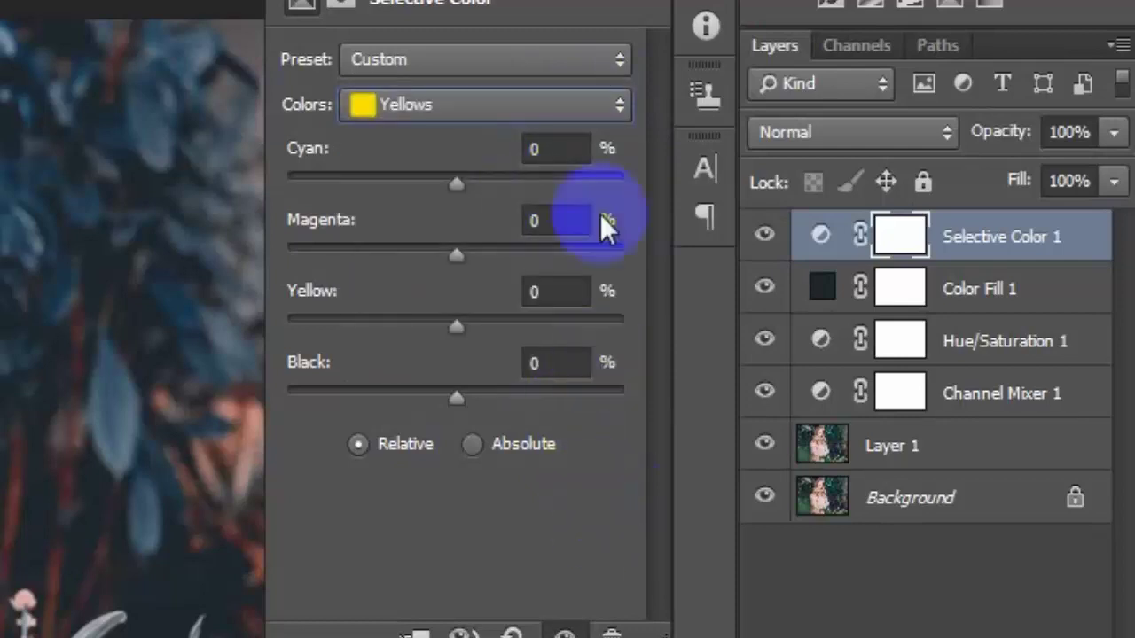
click(537, 146)
text(-18)
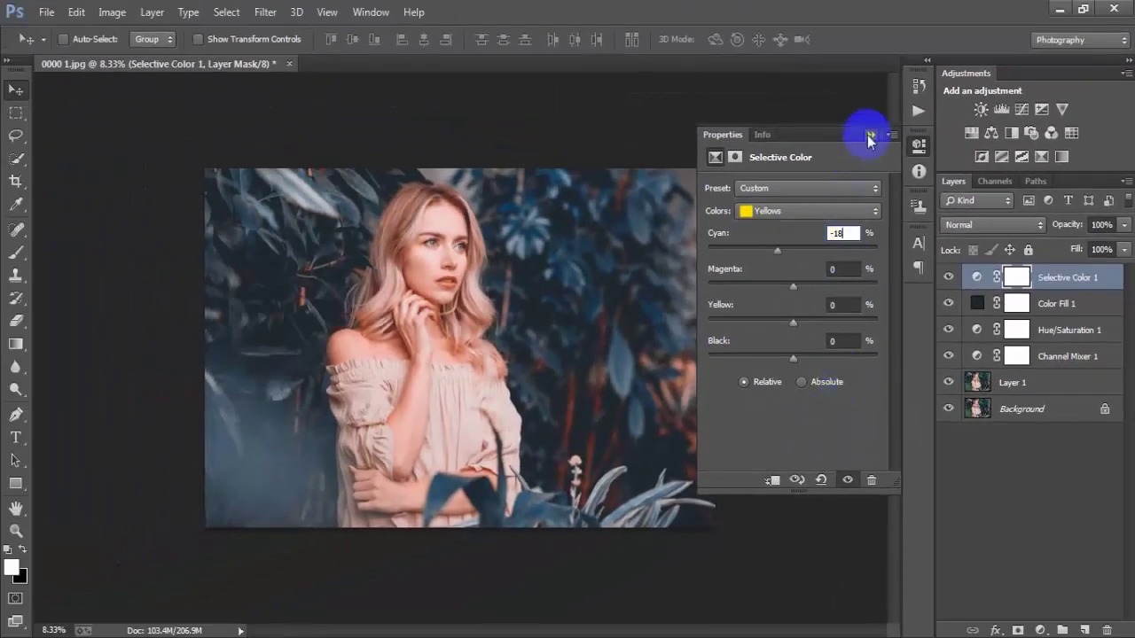
click(870, 135)
click(949, 278)
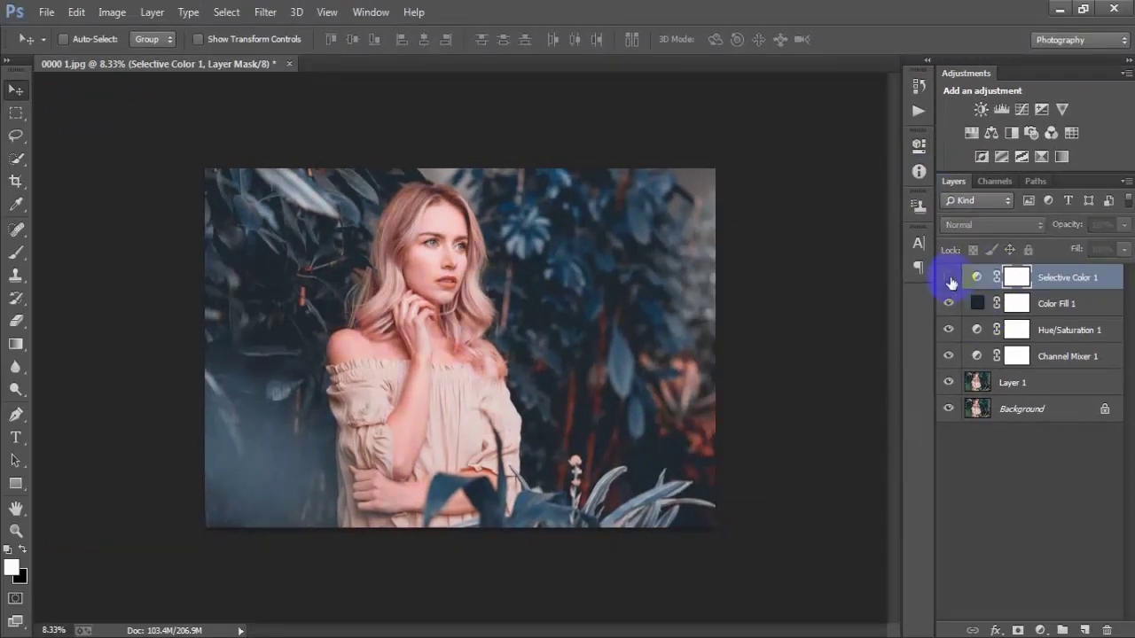
click(949, 278)
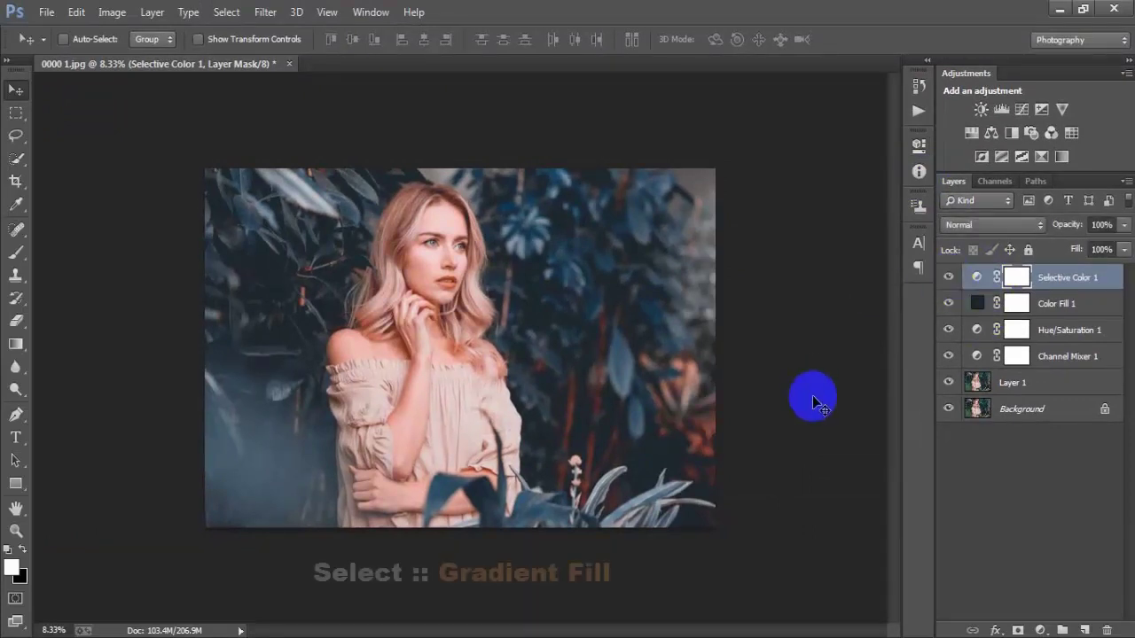
- Add a Gradient Fill layer using the Foreground to Transparent preset
click(1040, 631)
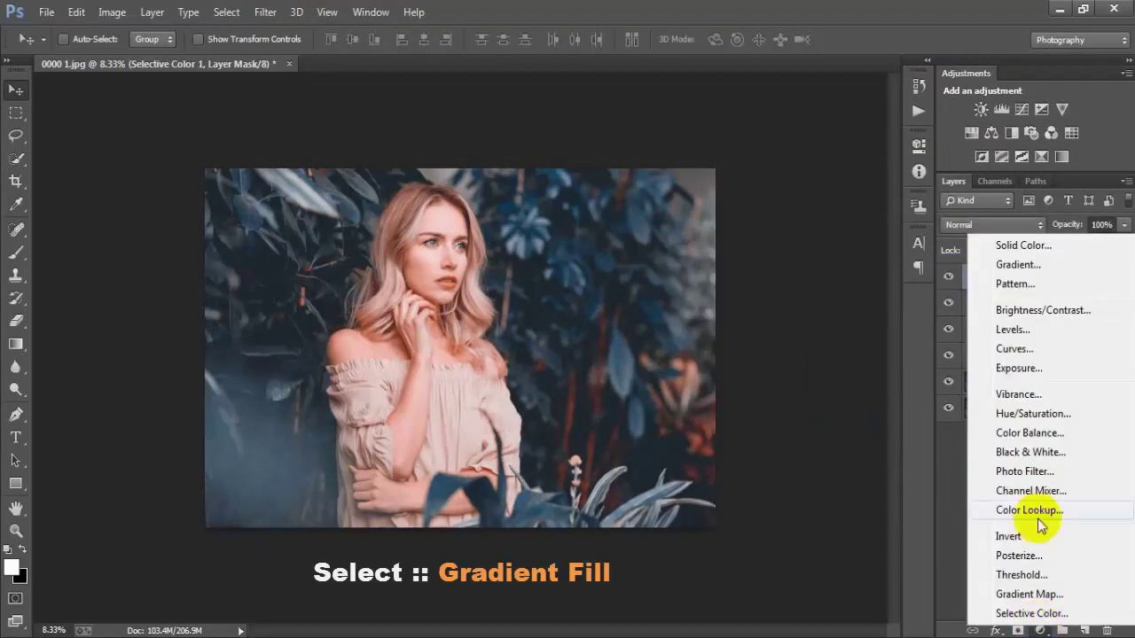
click(1031, 266)
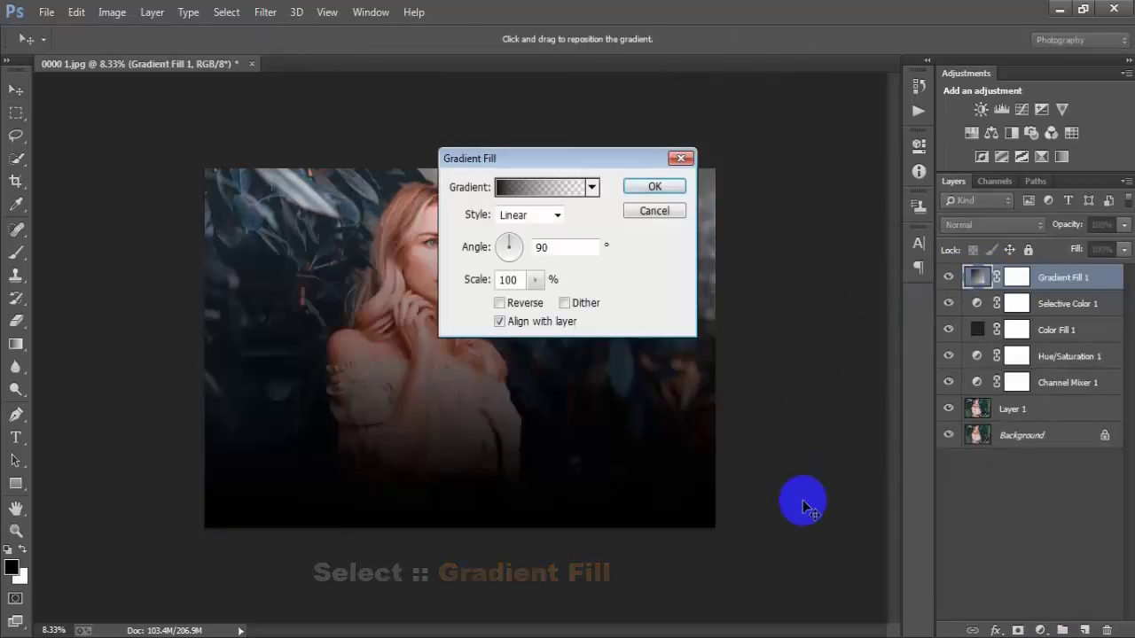
click(559, 189)
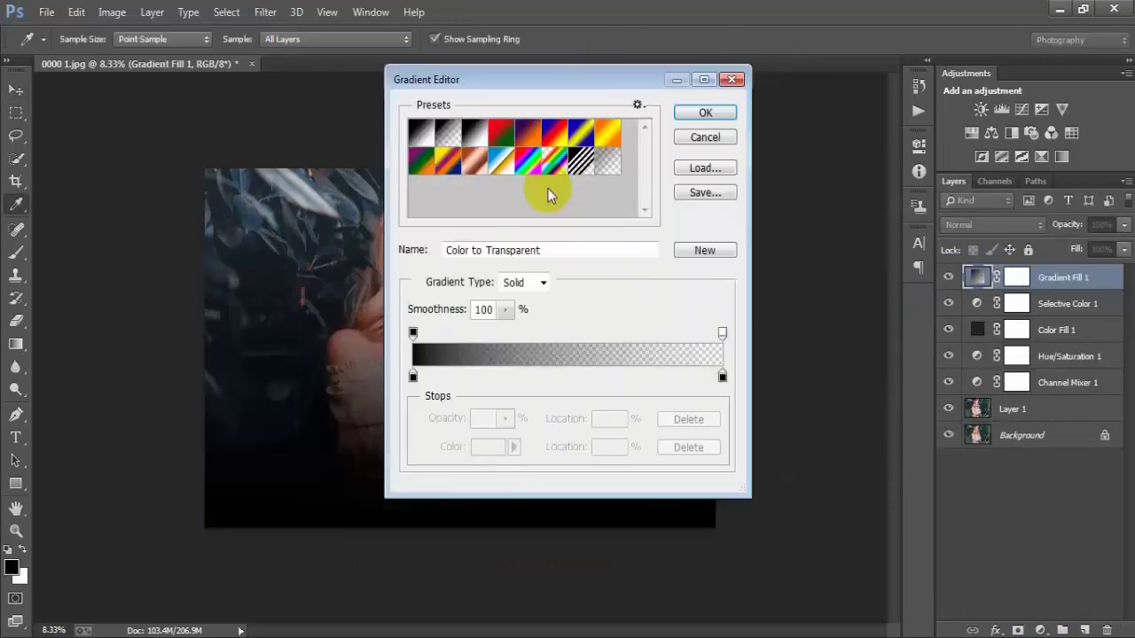
click(602, 165)
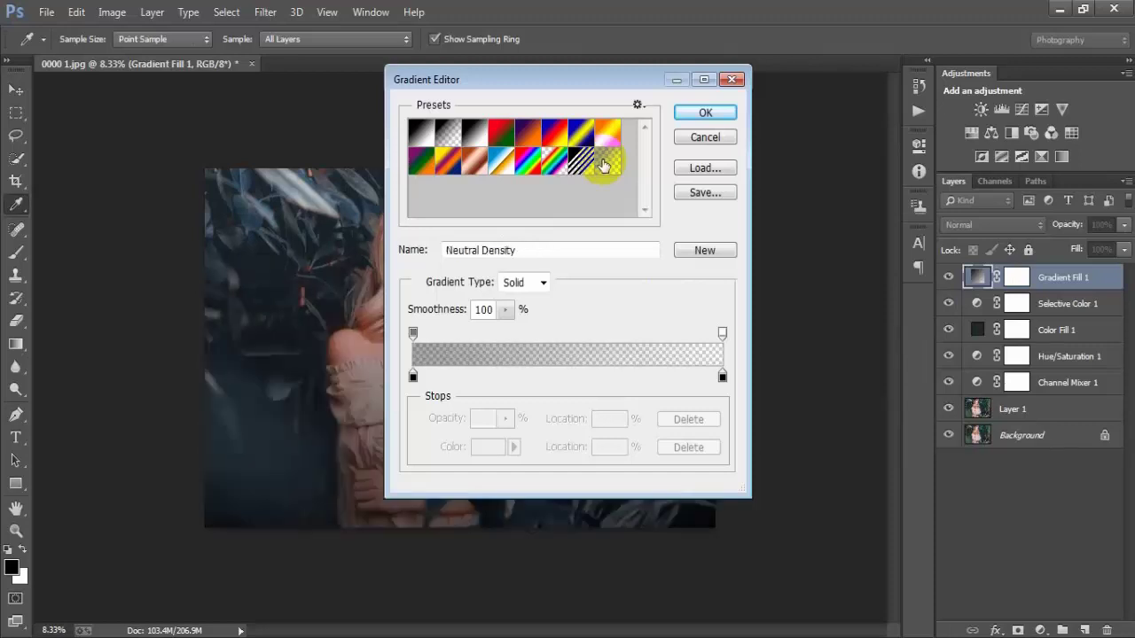
click(448, 133)
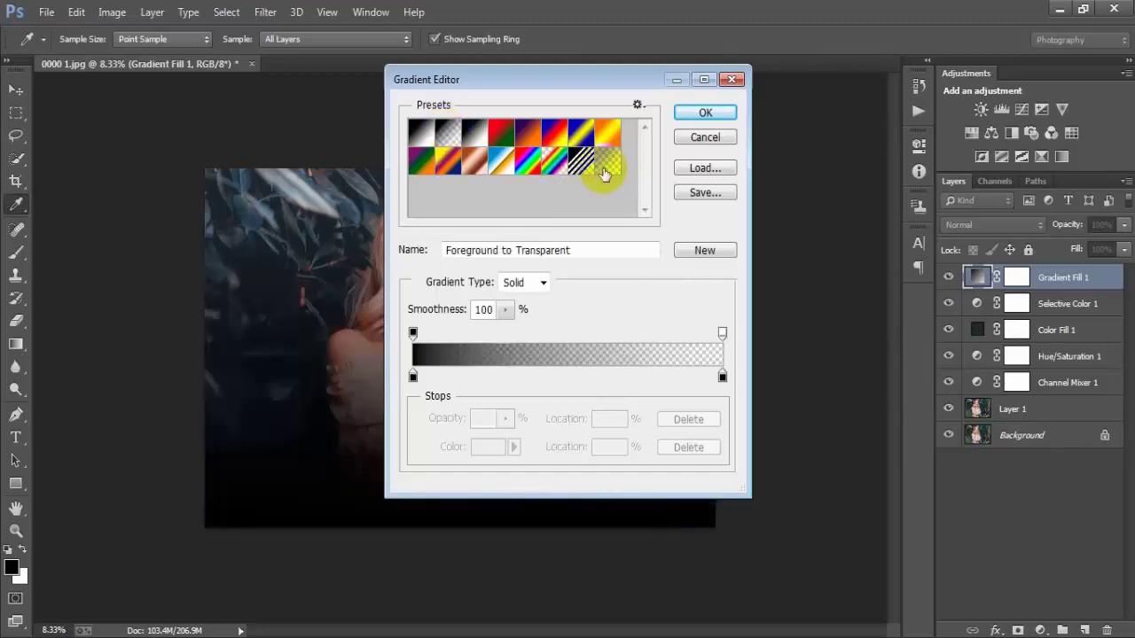
click(706, 112)
- Make the gradient Radial, Reversed and Dithered, with scale raised to 327%
click(557, 215)
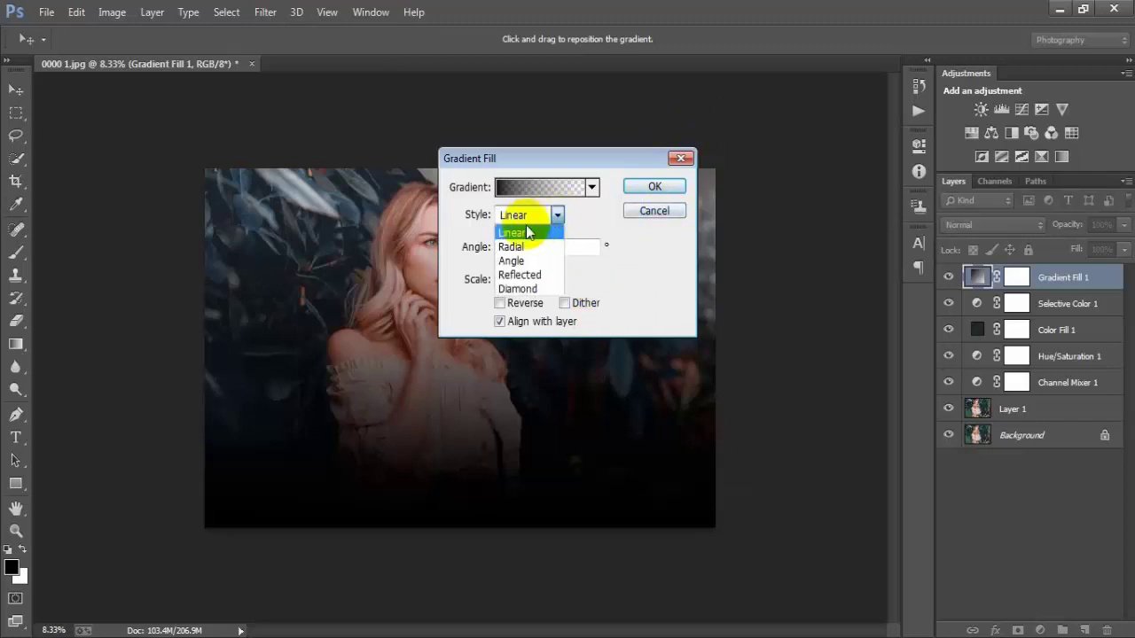
click(526, 246)
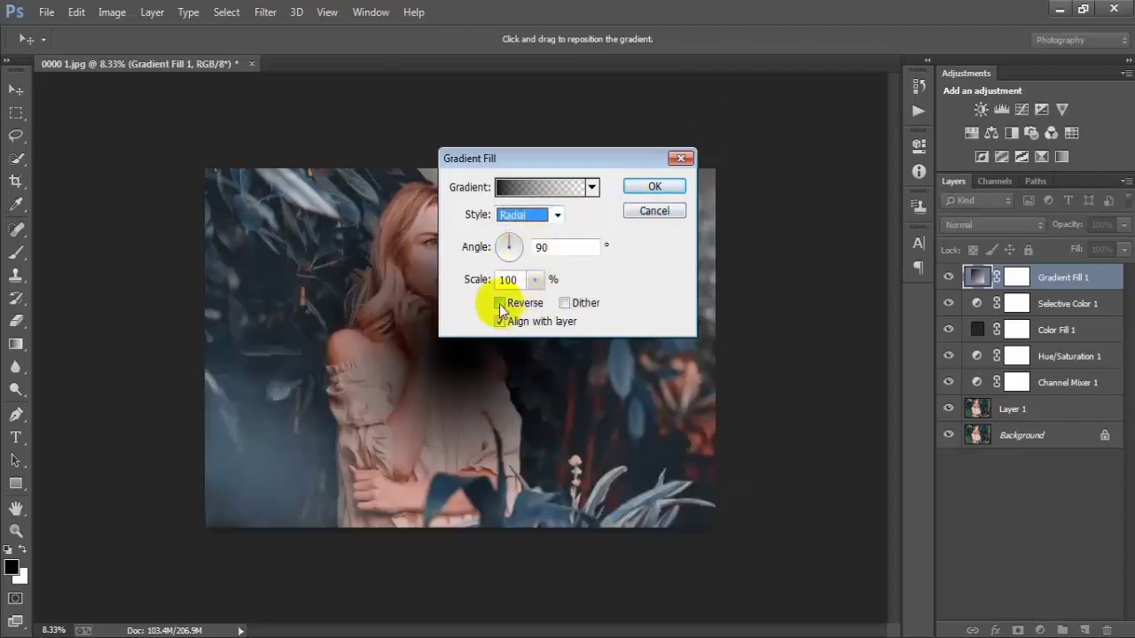
click(500, 302)
click(564, 303)
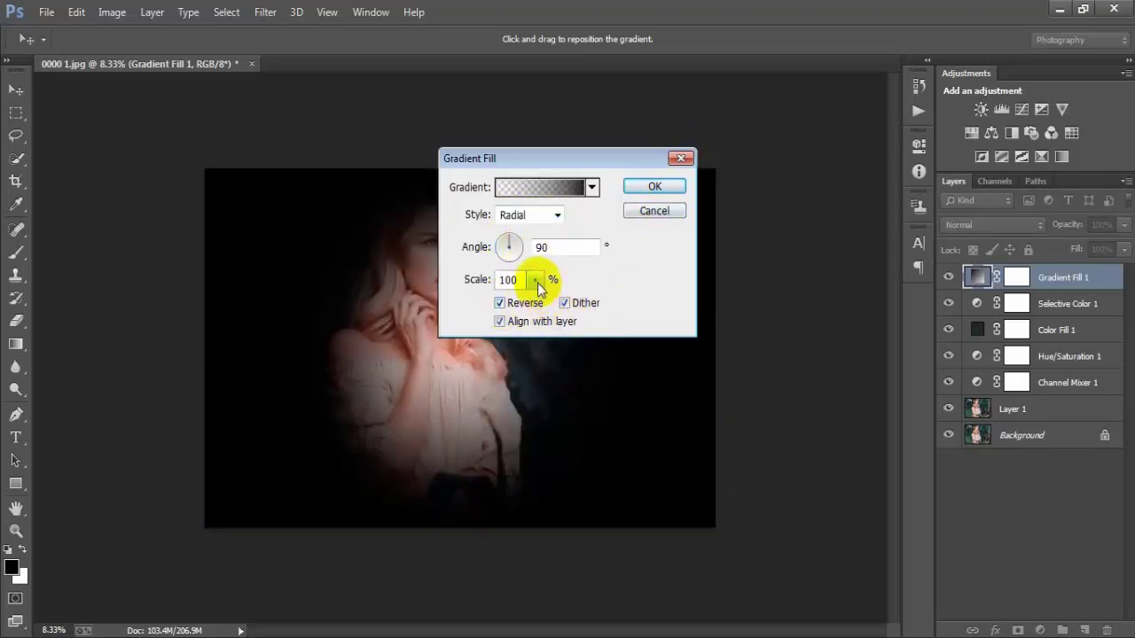
drag(537, 281, 544, 306)
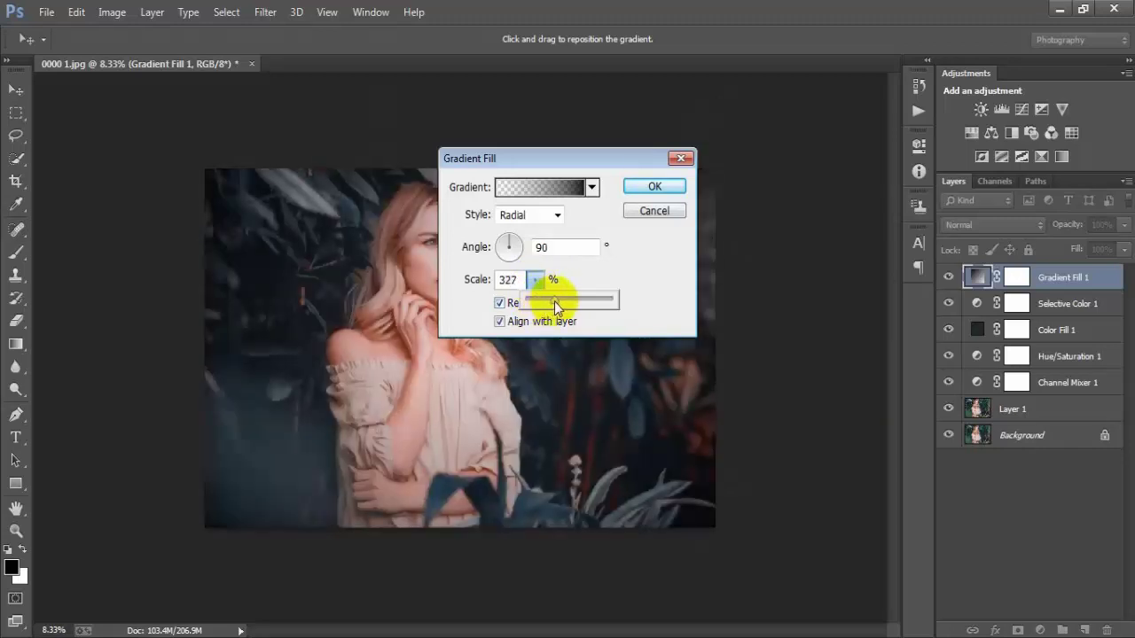
- Set the gradient angle to 43°, apply it, and compare the vignette
click(510, 235)
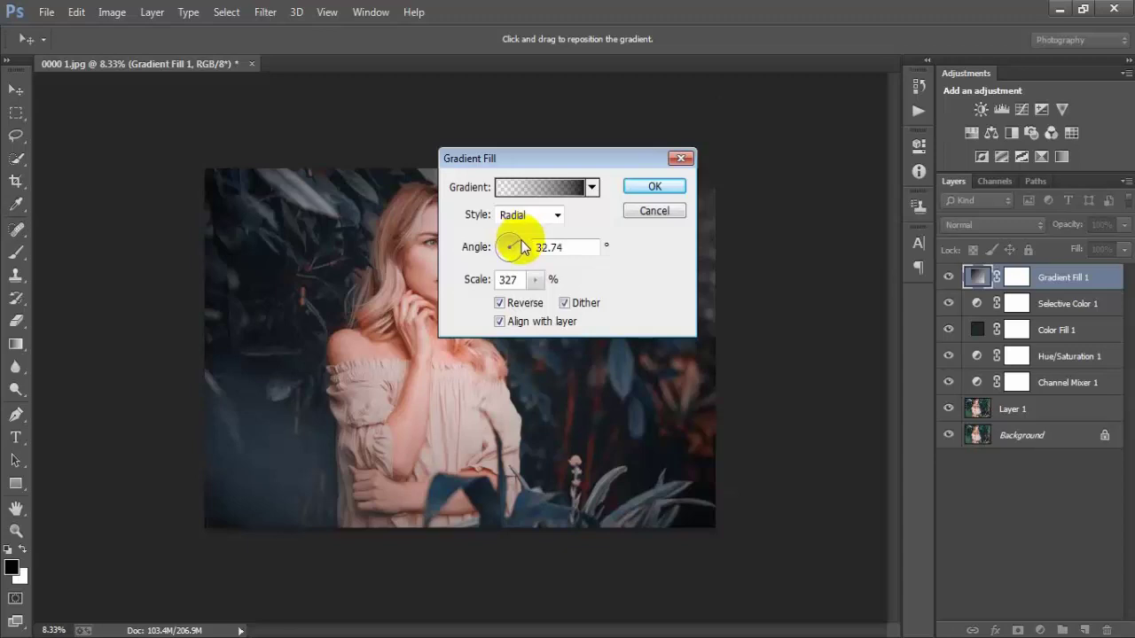
click(521, 240)
text(4)
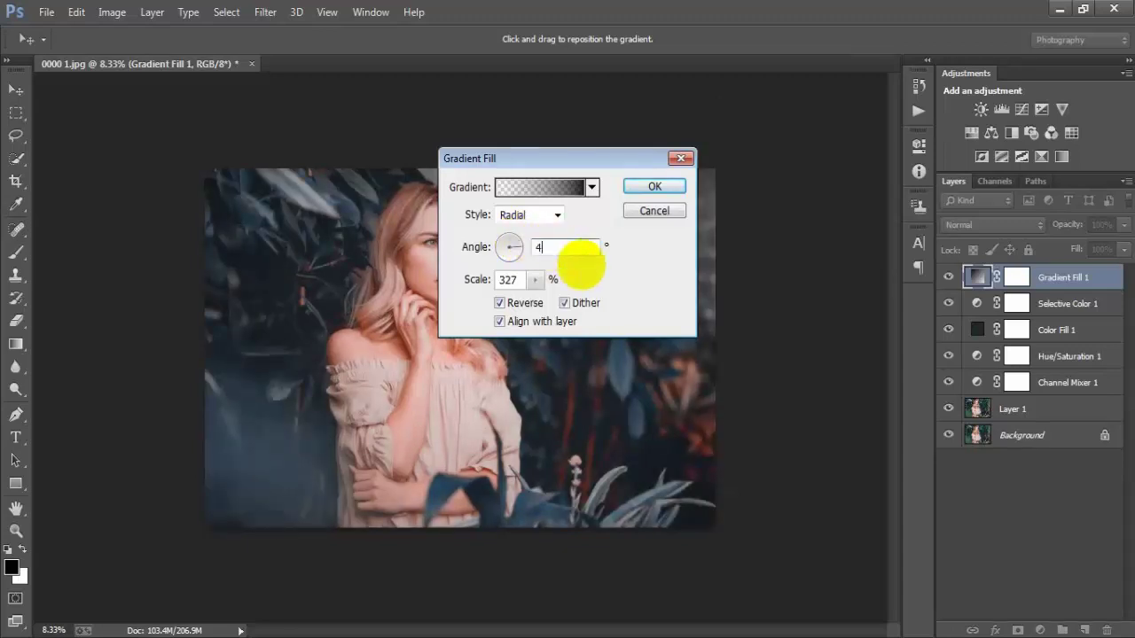
text(3)
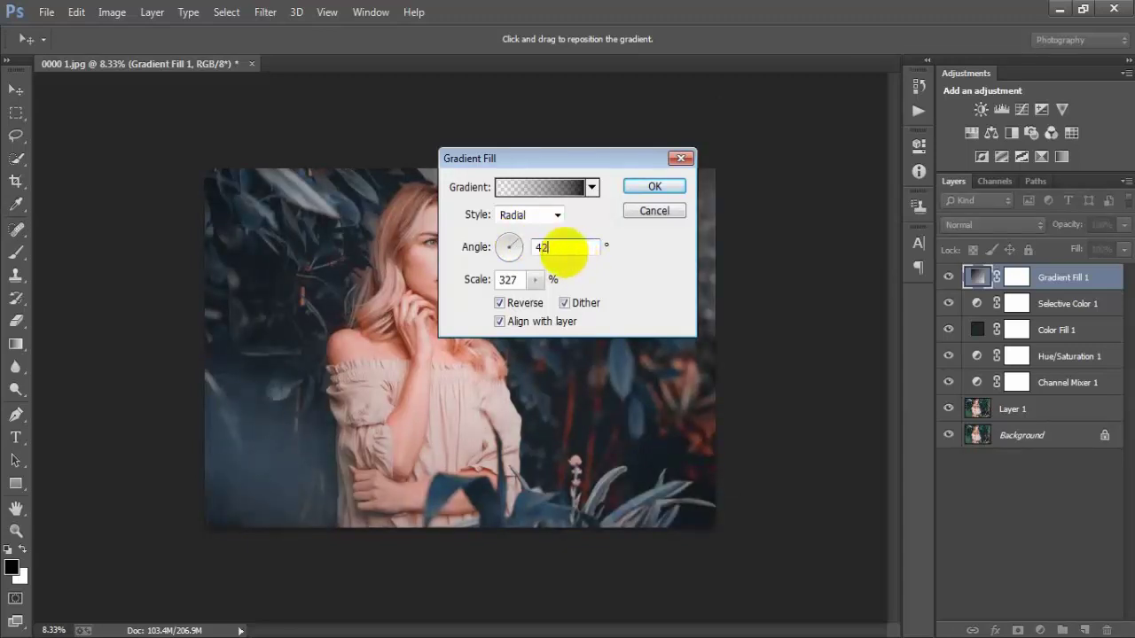
click(656, 188)
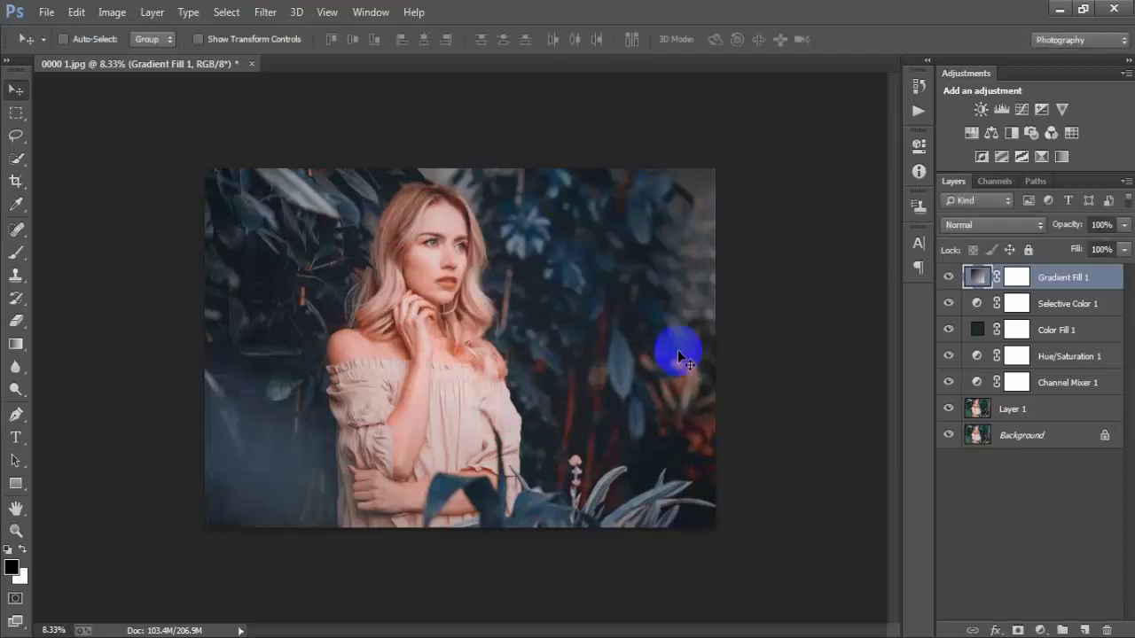
click(949, 277)
- Change the gradient scale to 416%, then select all fill and adjustment layers down to Channel Mixer 1
double_click(975, 279)
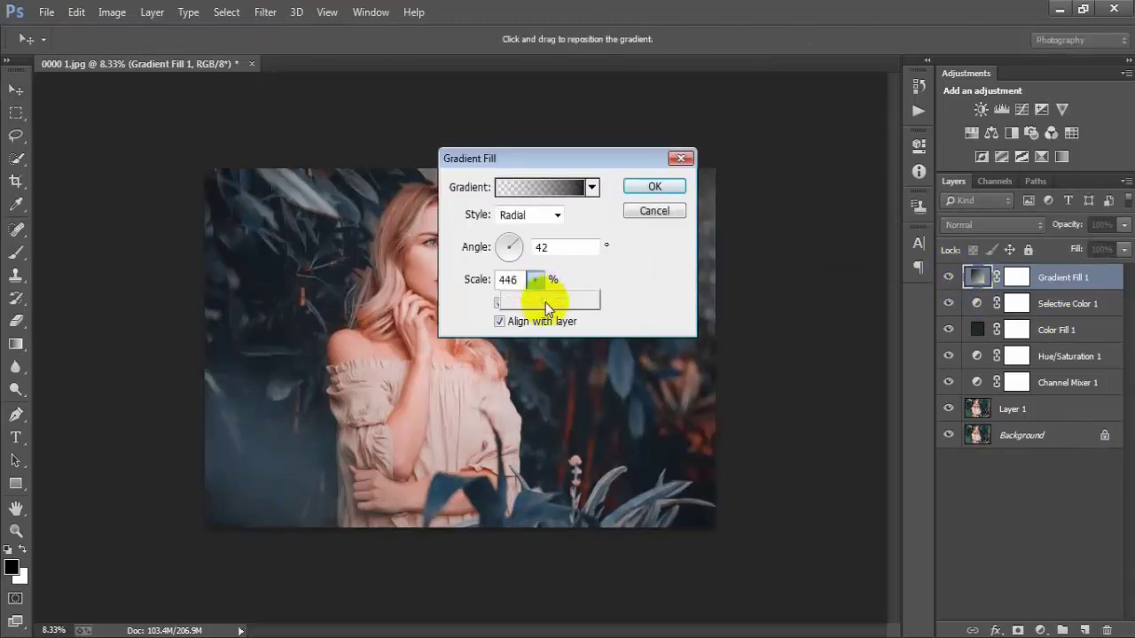
drag(545, 303, 542, 304)
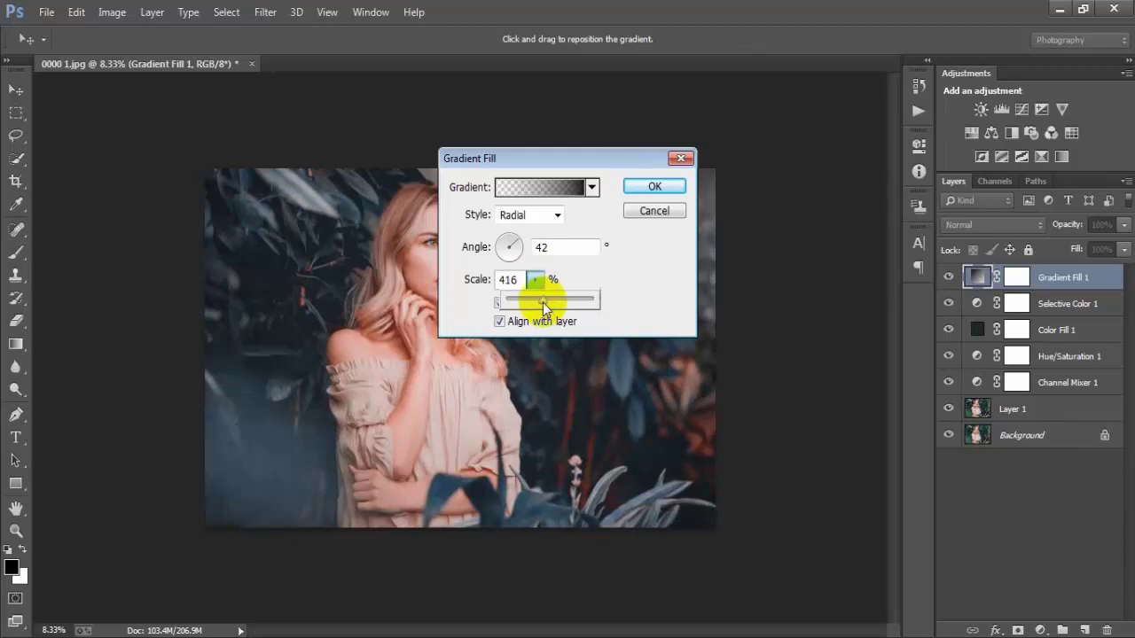
click(658, 188)
click(661, 187)
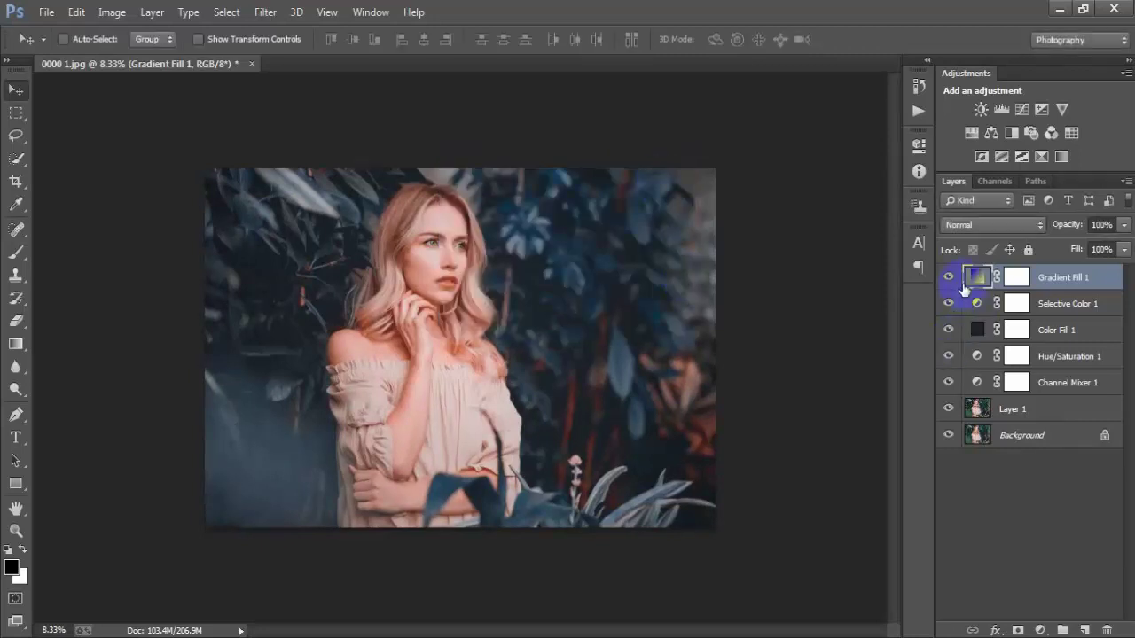
click(953, 278)
click(954, 279)
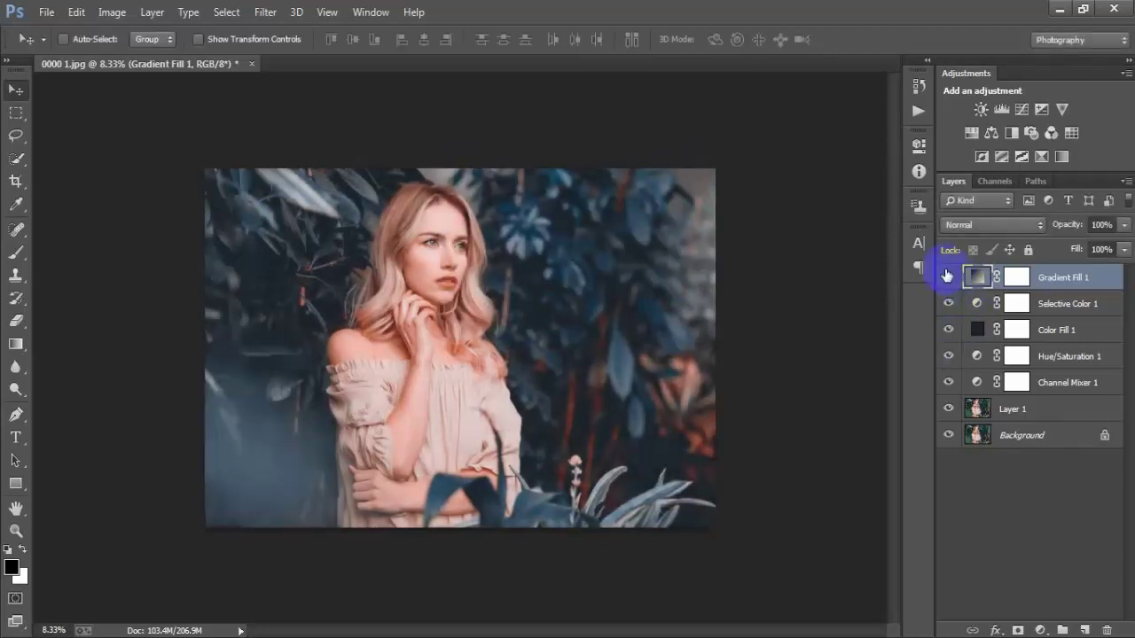
shift+click(1065, 391)
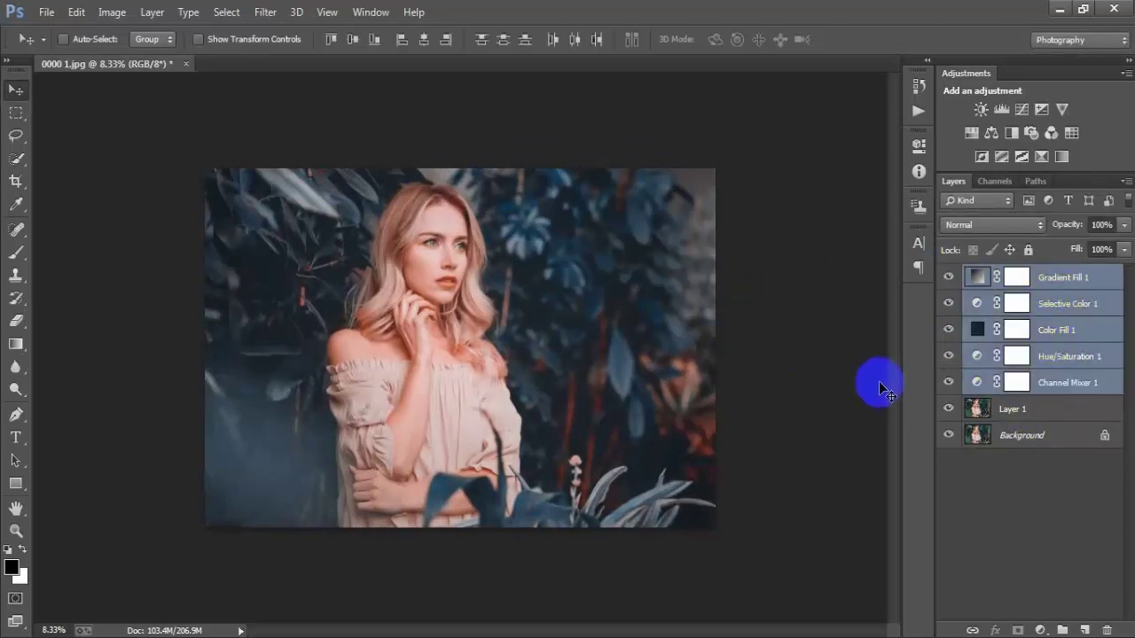
- Group the five selected layers into Group 1 and toggle it to compare with the original photo
key(ctrl+g)
key(ctrl+plus)
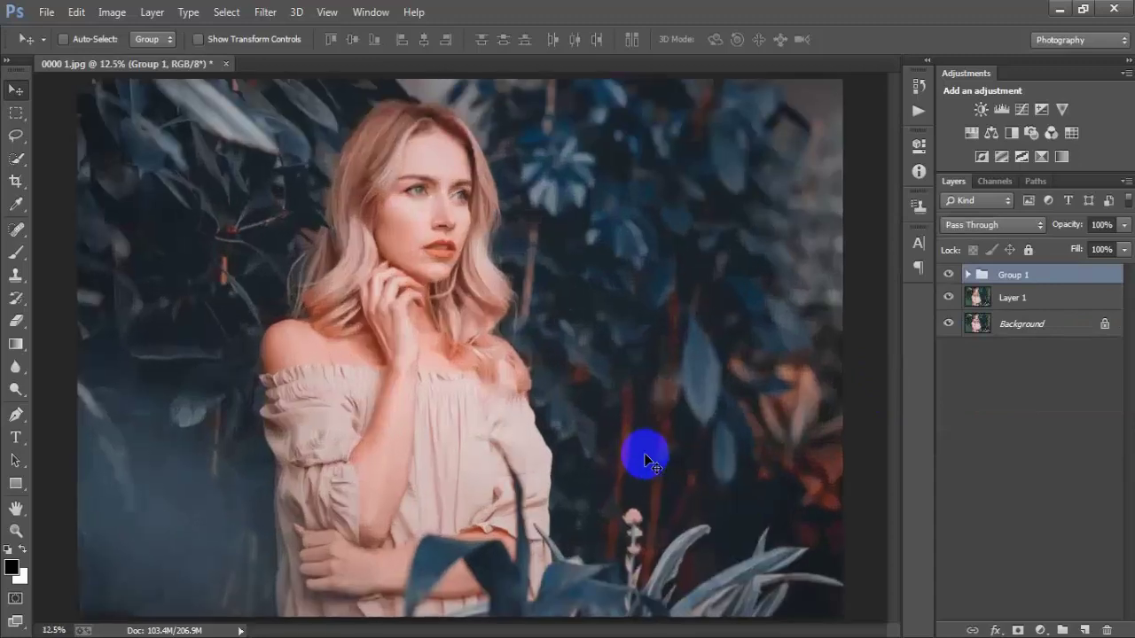
alt+click(950, 325)
alt+click(949, 325)
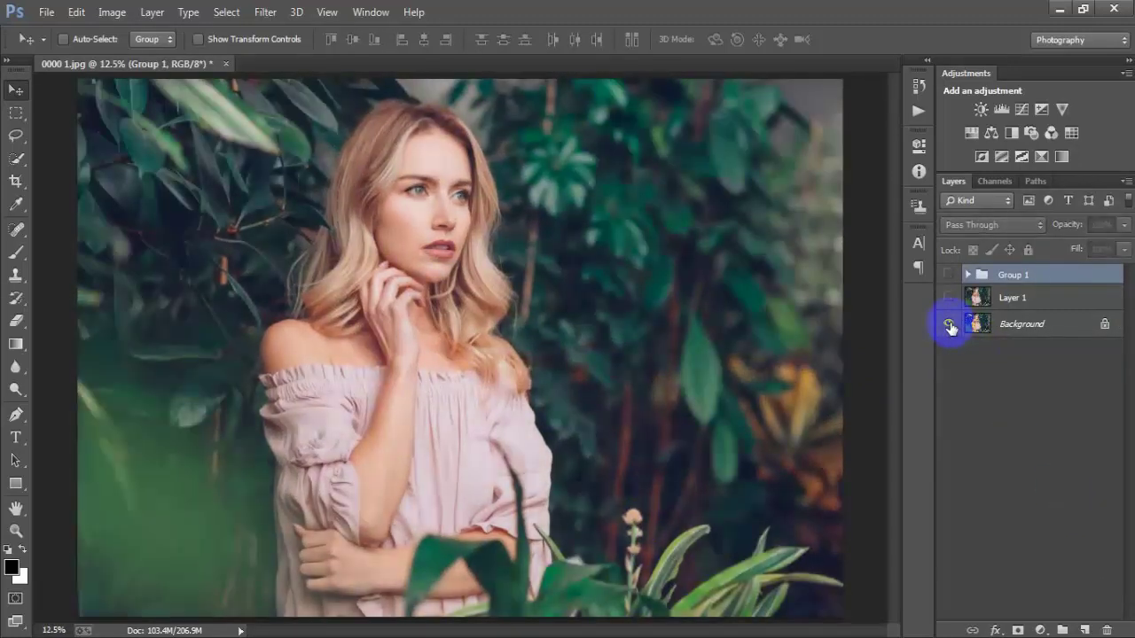
alt+click(950, 325)
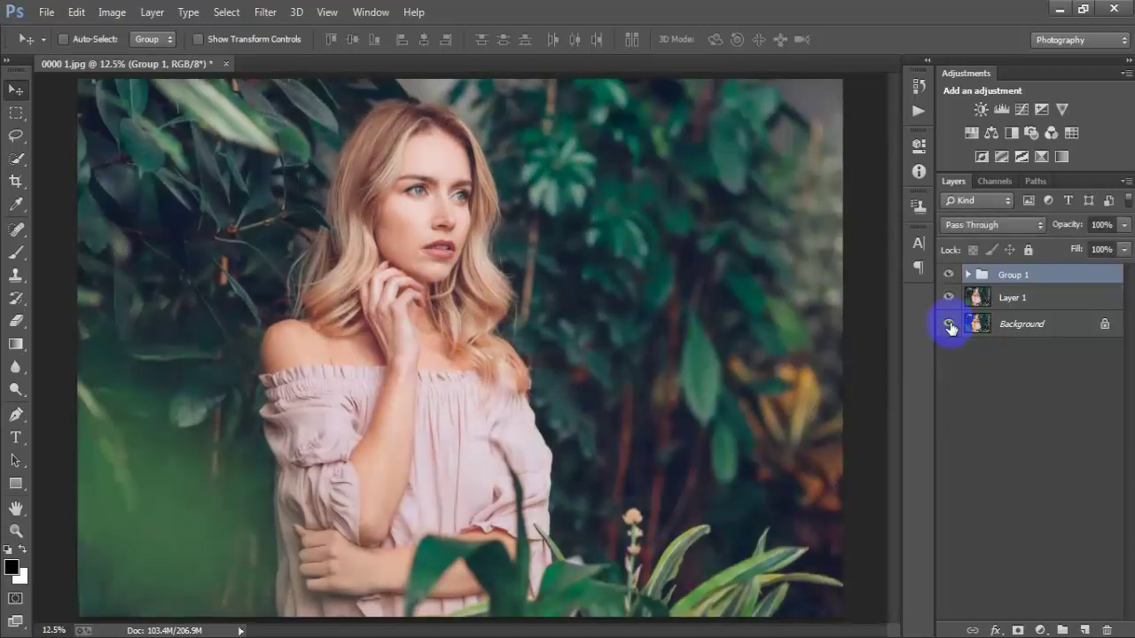
alt+click(950, 325)
alt+click(950, 325)
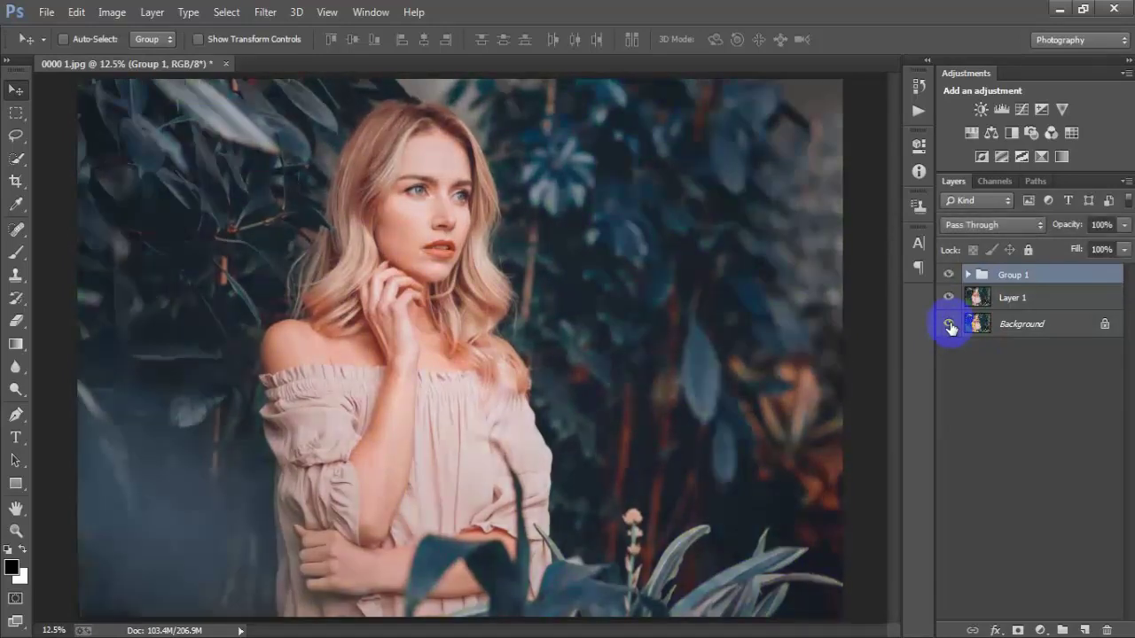
alt+click(950, 325)
alt+click(949, 325)
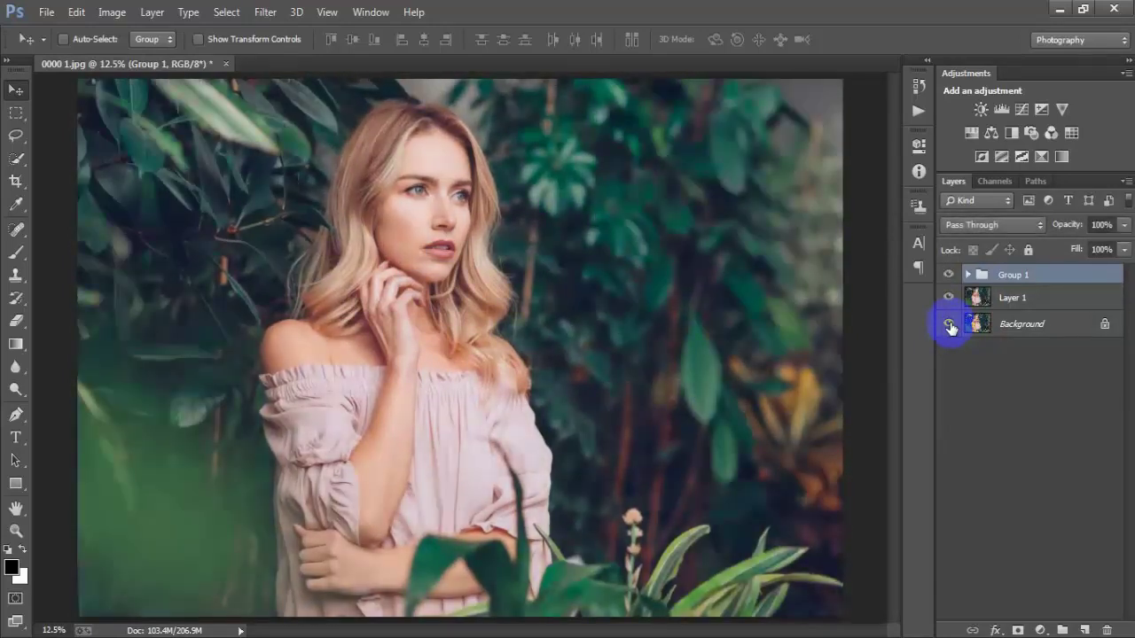
alt+click(950, 325)
alt+click(950, 324)
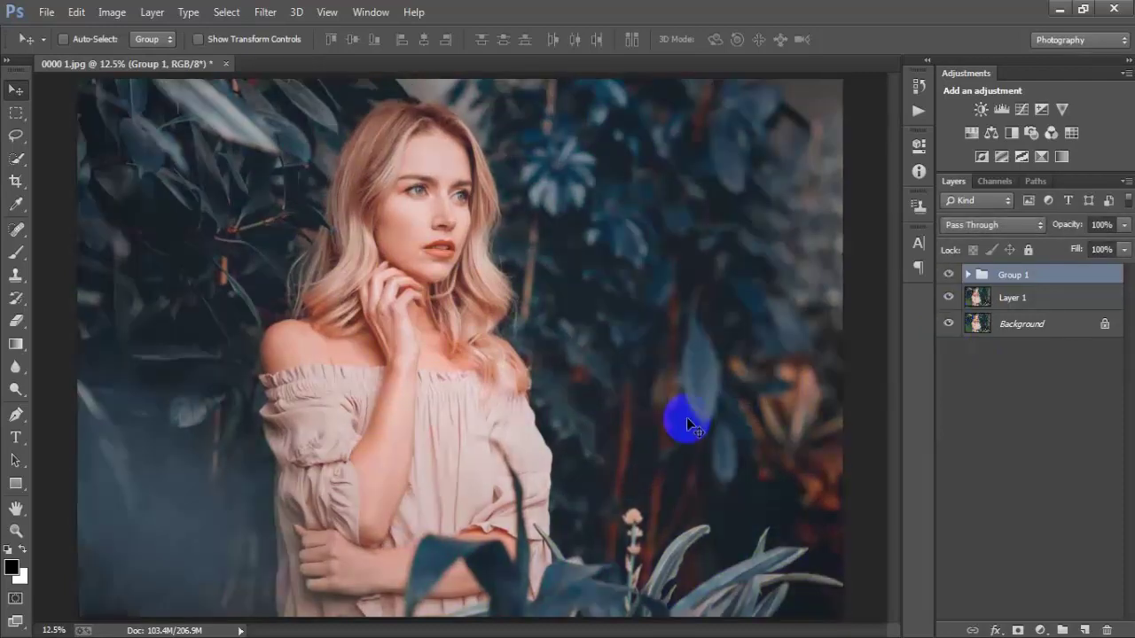
key(ctrl+minus)
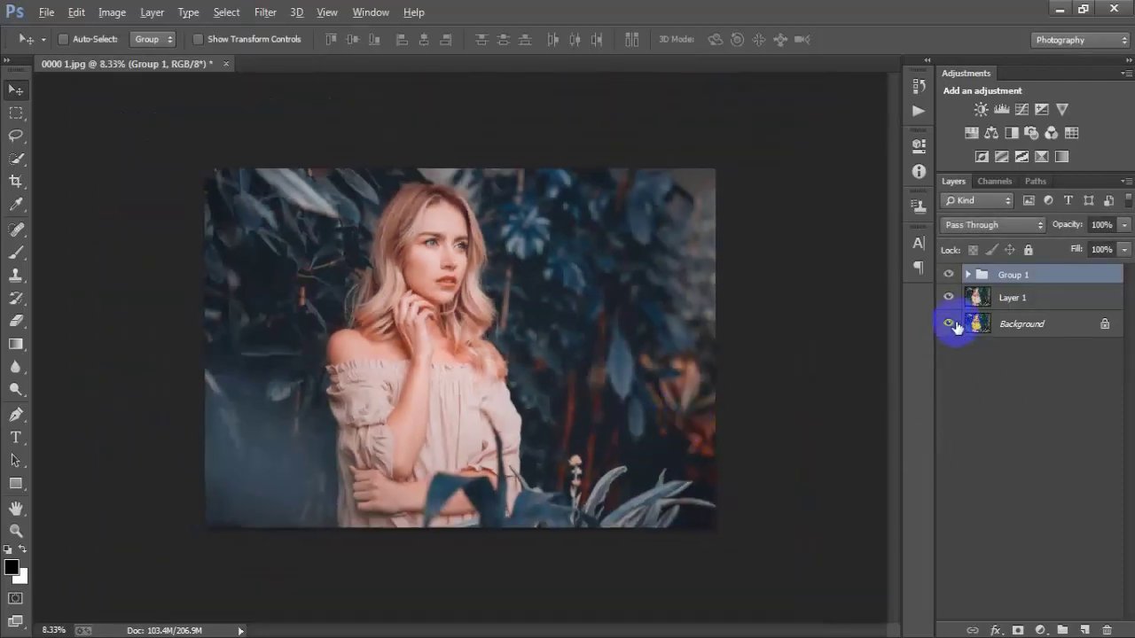
alt+click(950, 324)
alt+click(950, 324)
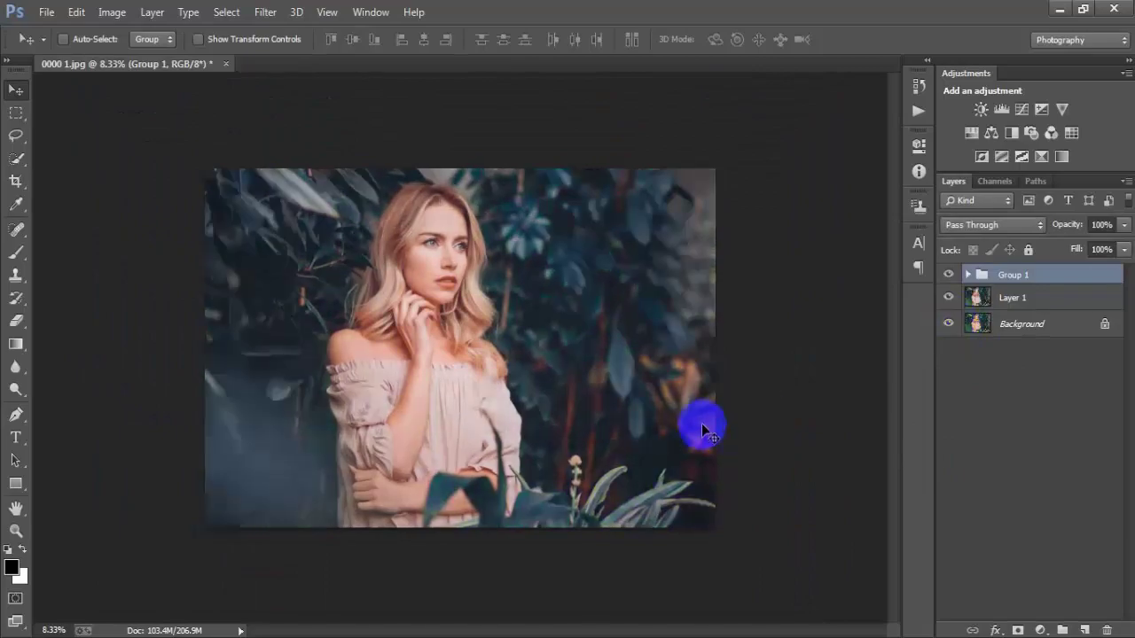